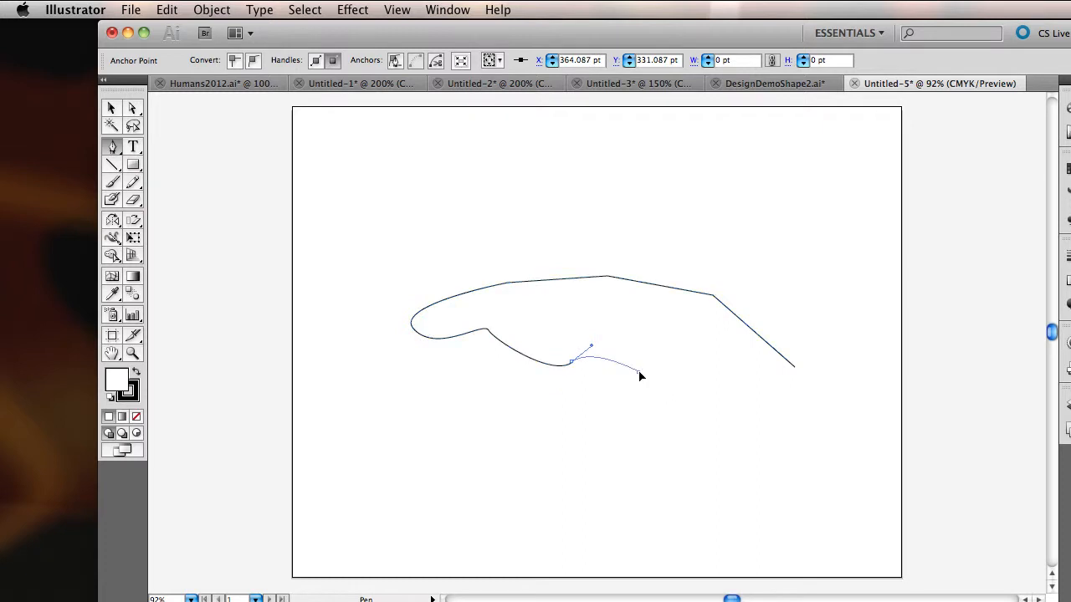
- Finish the outline's wavy lower edge with curved Pen points and close the path at its open right end
drag(692, 359, 710, 347)
drag(779, 401, 801, 402)
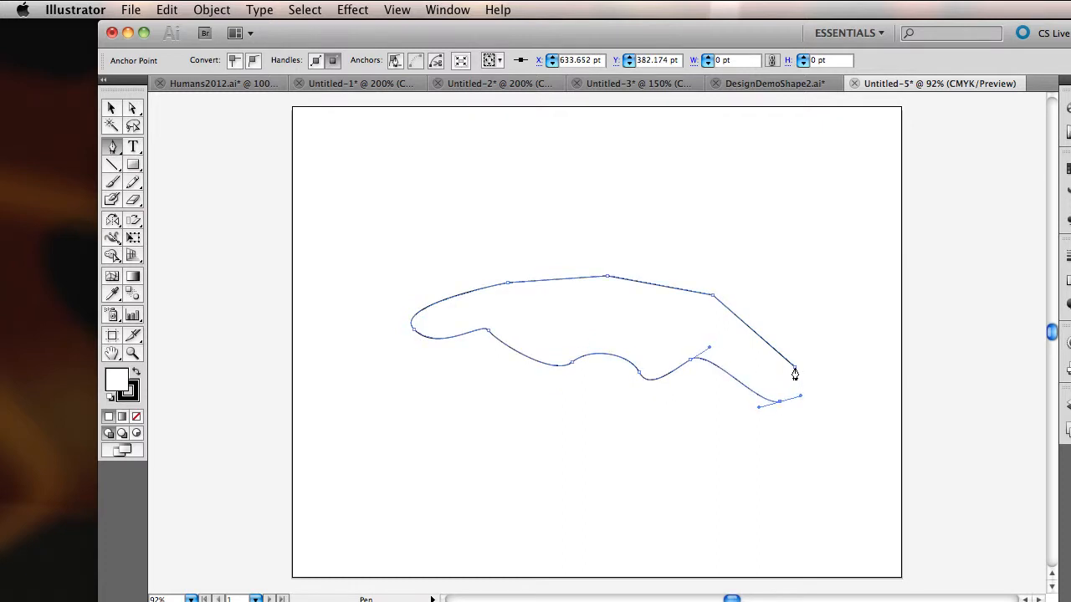
drag(794, 369, 771, 340)
- Add six anchor points between the existing ones along the shape's wavy lower edge with the Add Anchor Point tool
drag(114, 149, 167, 165)
click(444, 338)
click(524, 356)
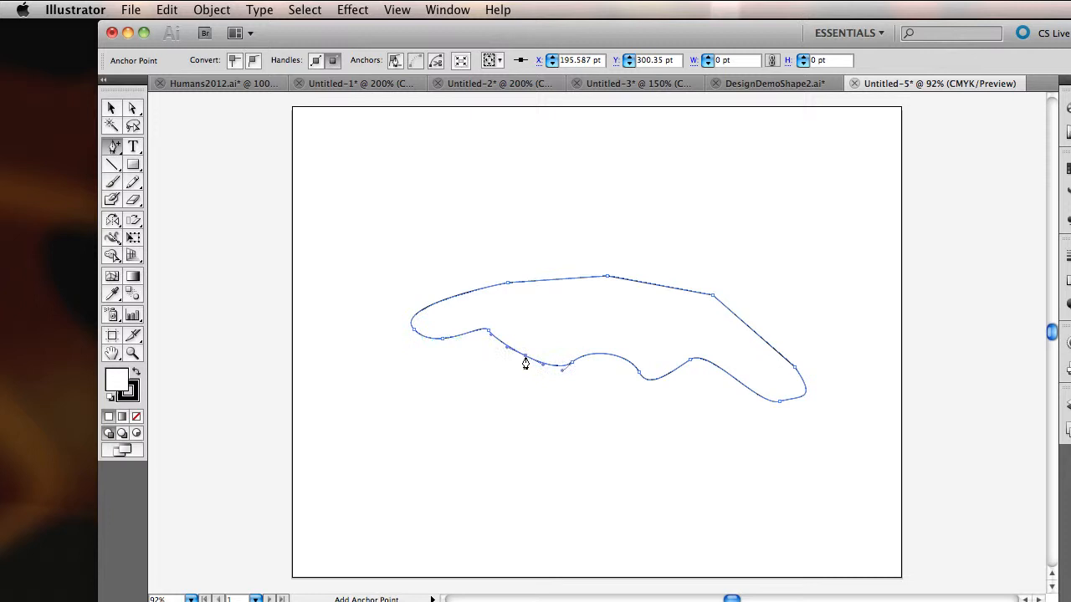
click(603, 356)
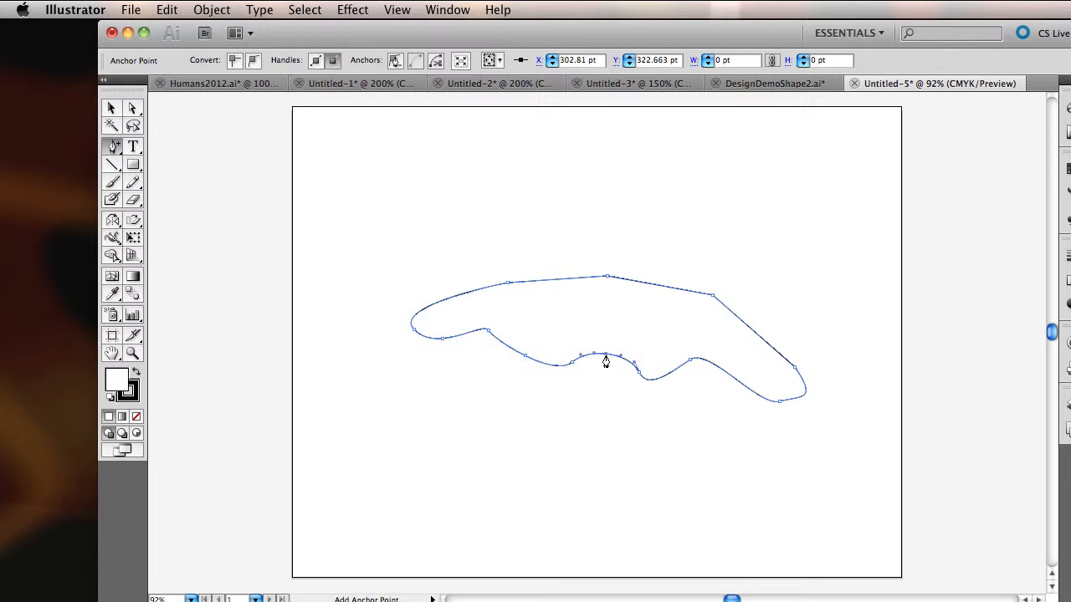
click(673, 371)
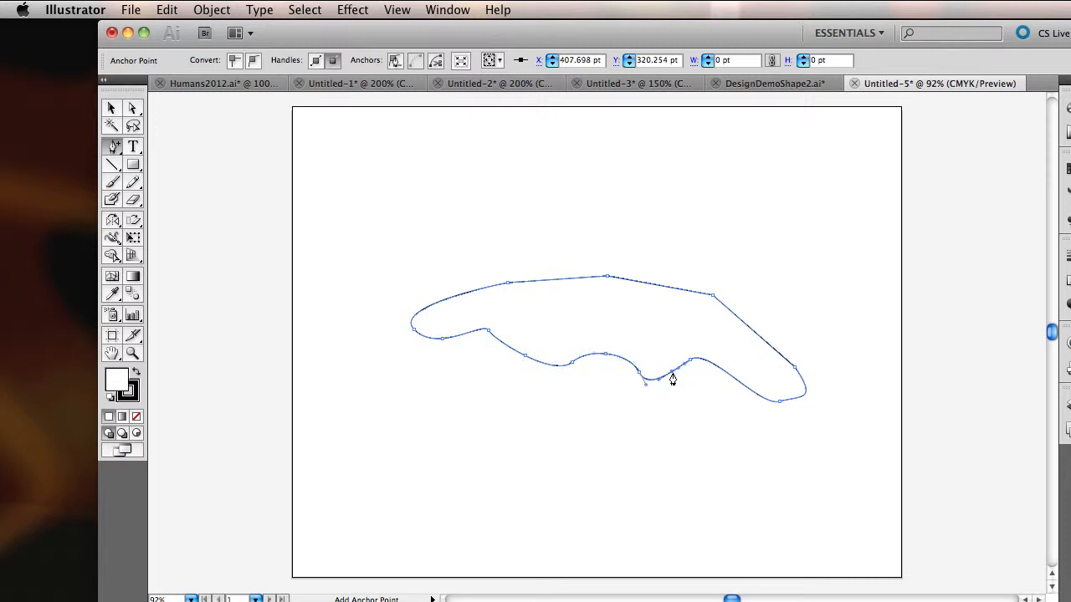
click(726, 376)
- Select alternating anchor points along the lower edge, including the lower right end, and move them down together to form deep waves
key(a)
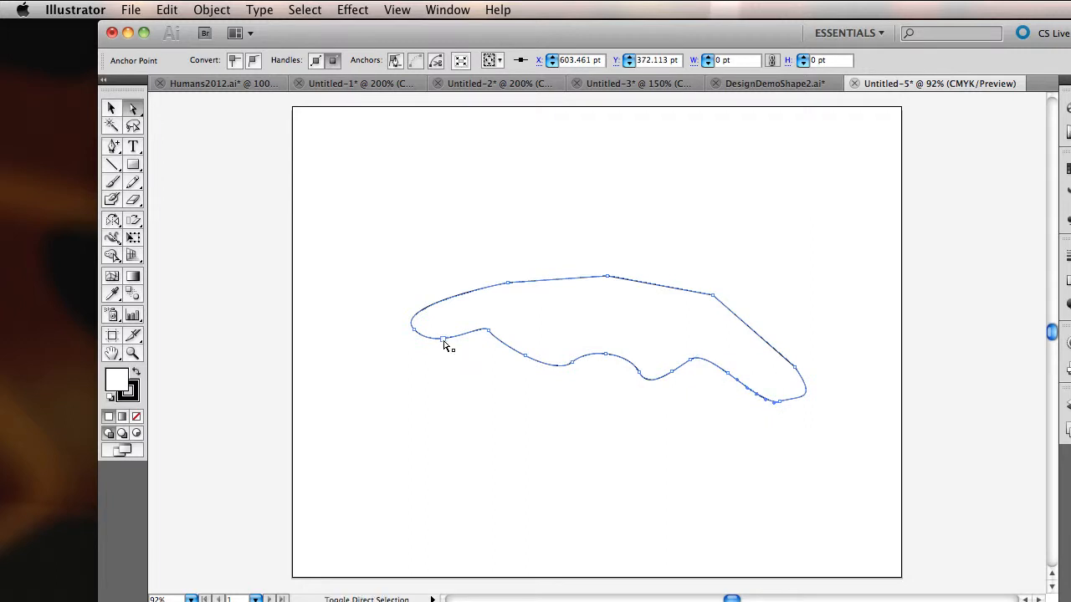
click(445, 341)
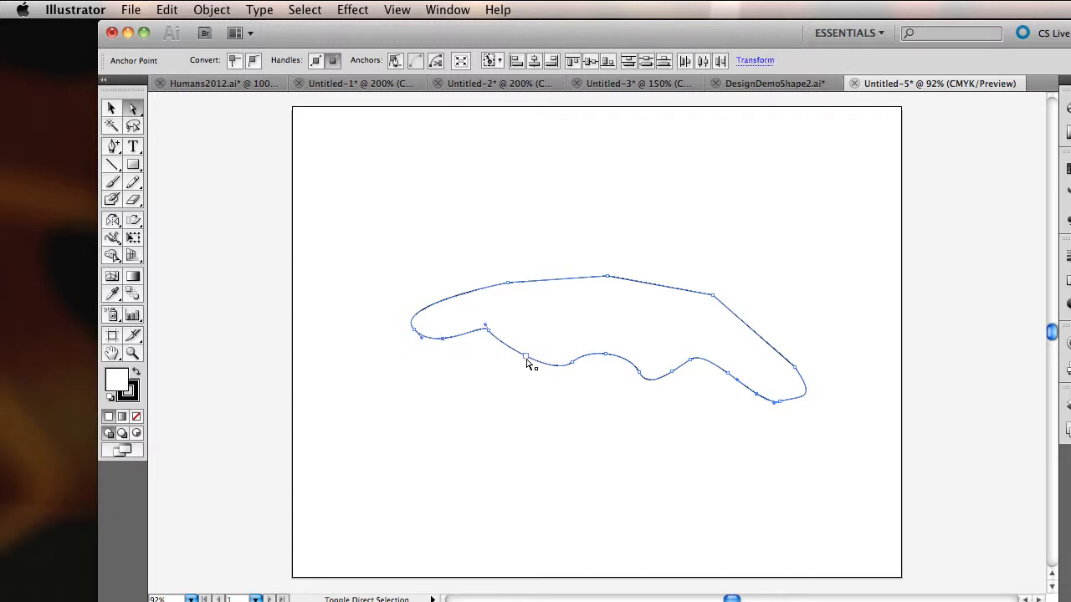
click(605, 356)
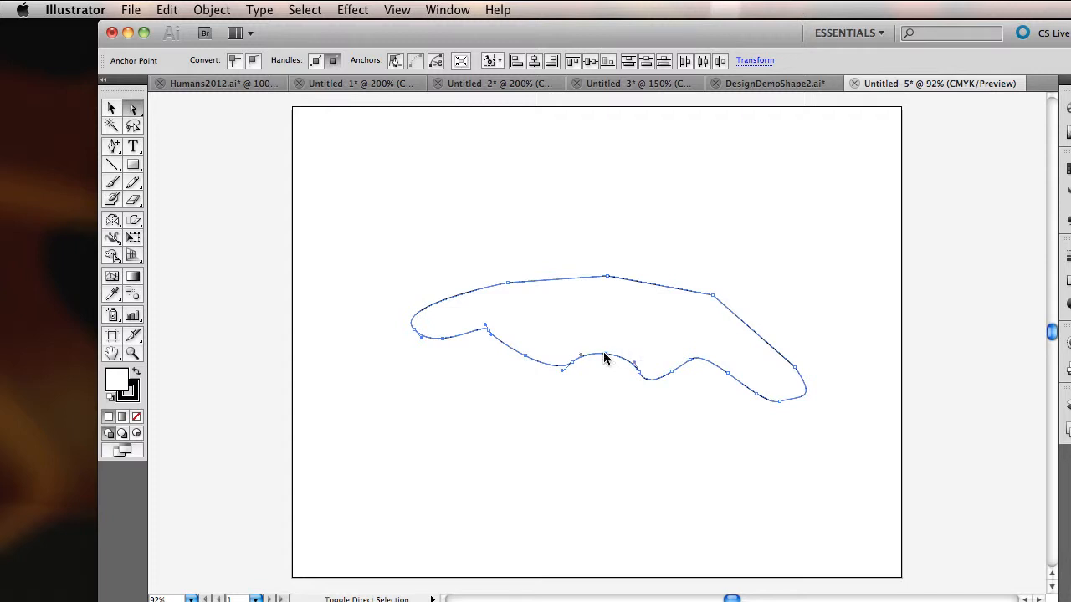
click(672, 373)
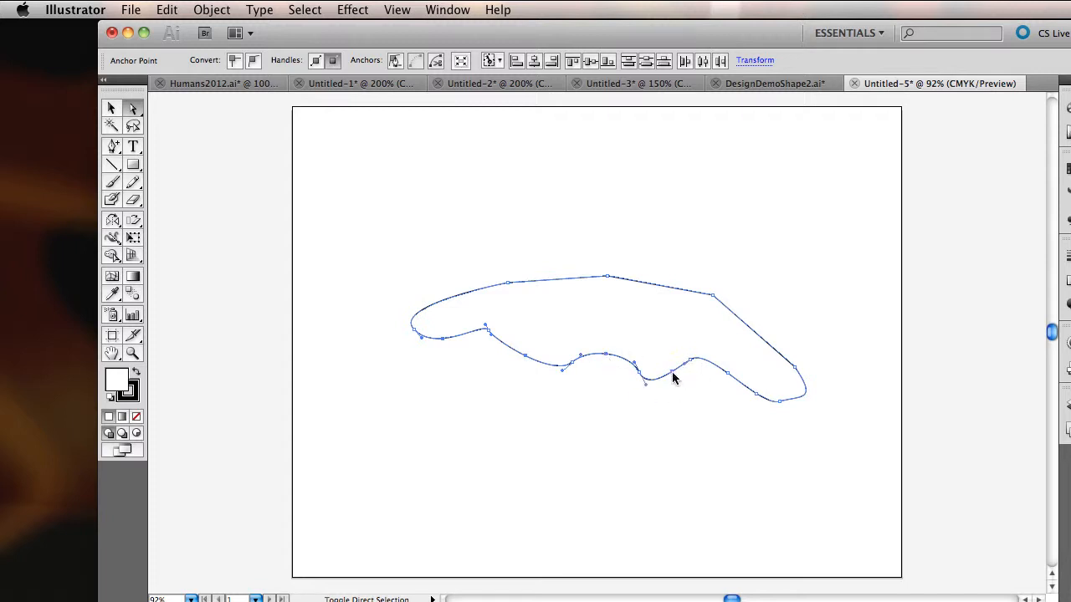
click(728, 376)
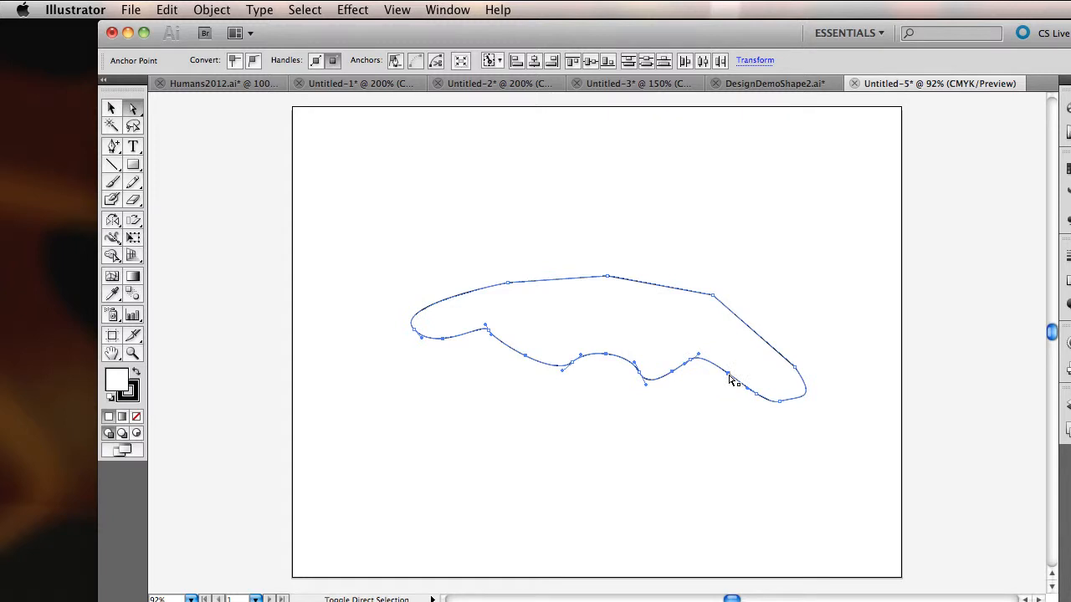
click(779, 402)
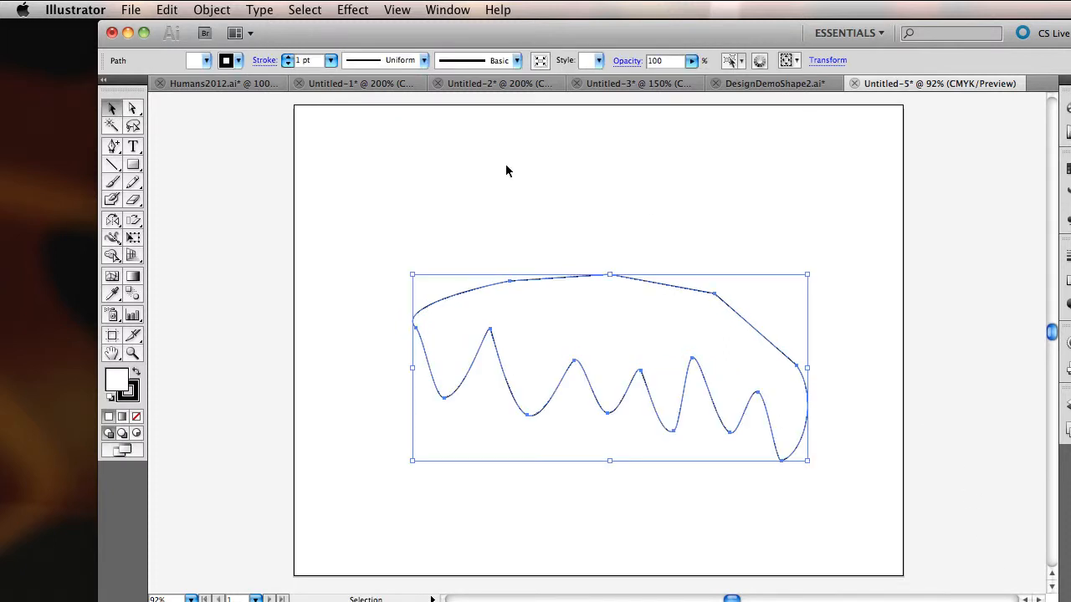
- Delete the lowest anchor points of the first, third and fifth waves with the Delete Anchor Point tool
click(113, 147)
click(113, 149)
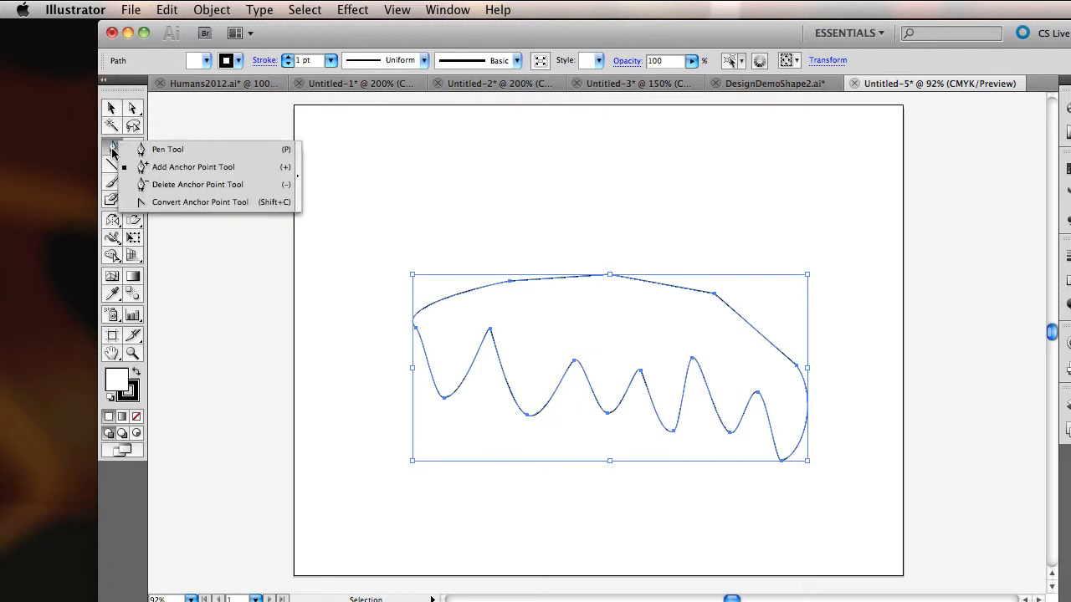
click(192, 184)
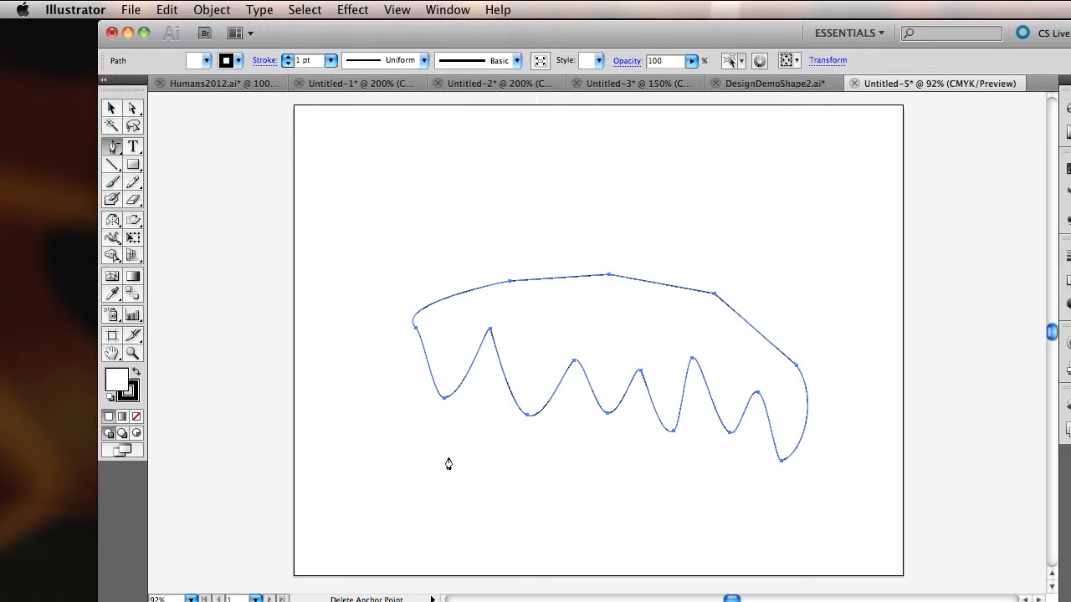
click(444, 399)
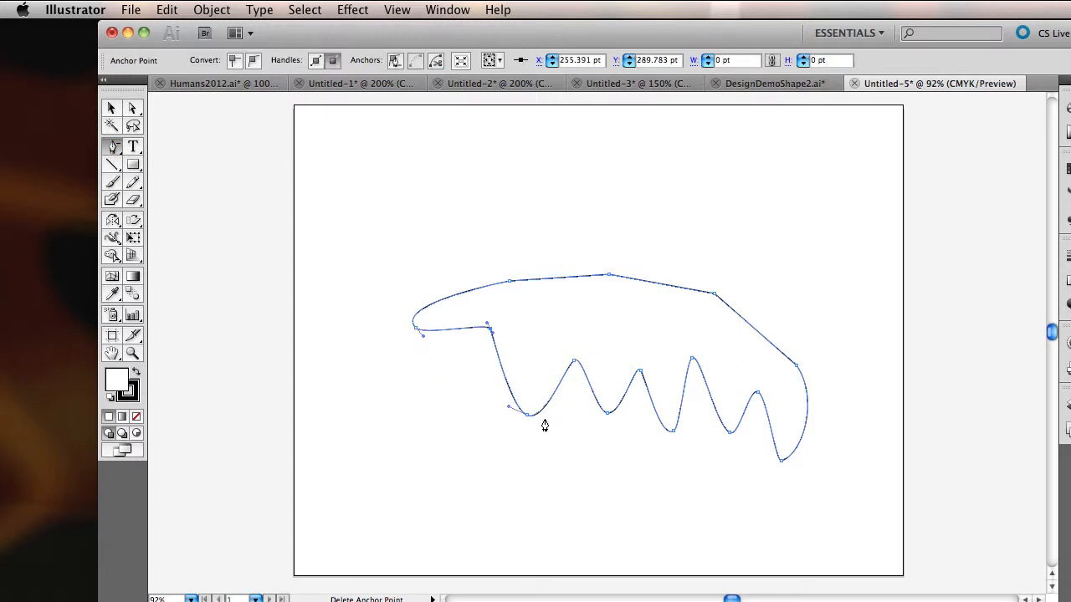
click(607, 417)
click(730, 435)
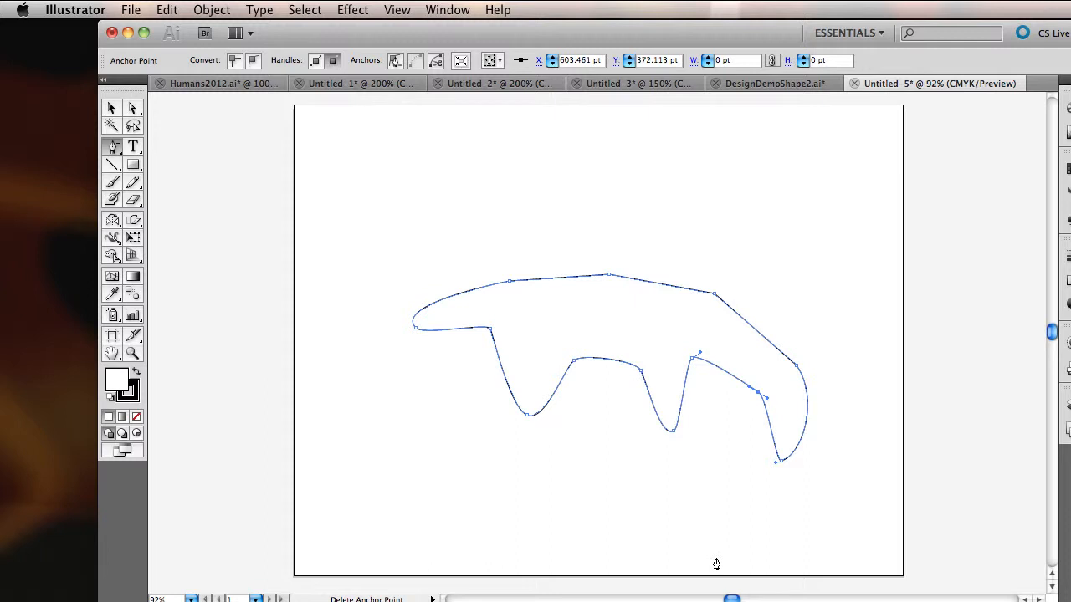
key(v)
click(1067, 251)
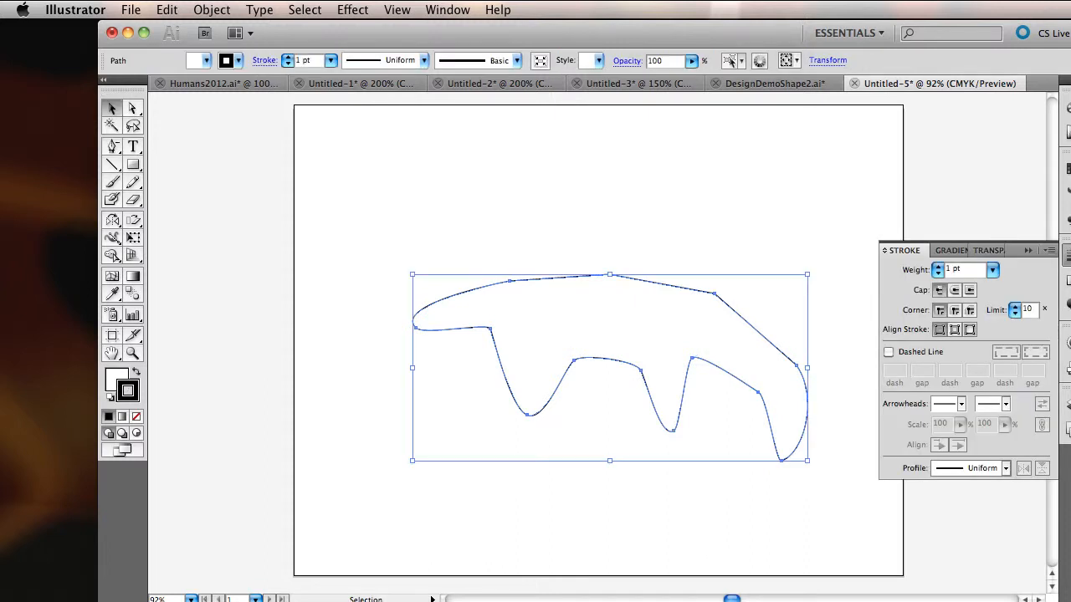
key(minus)
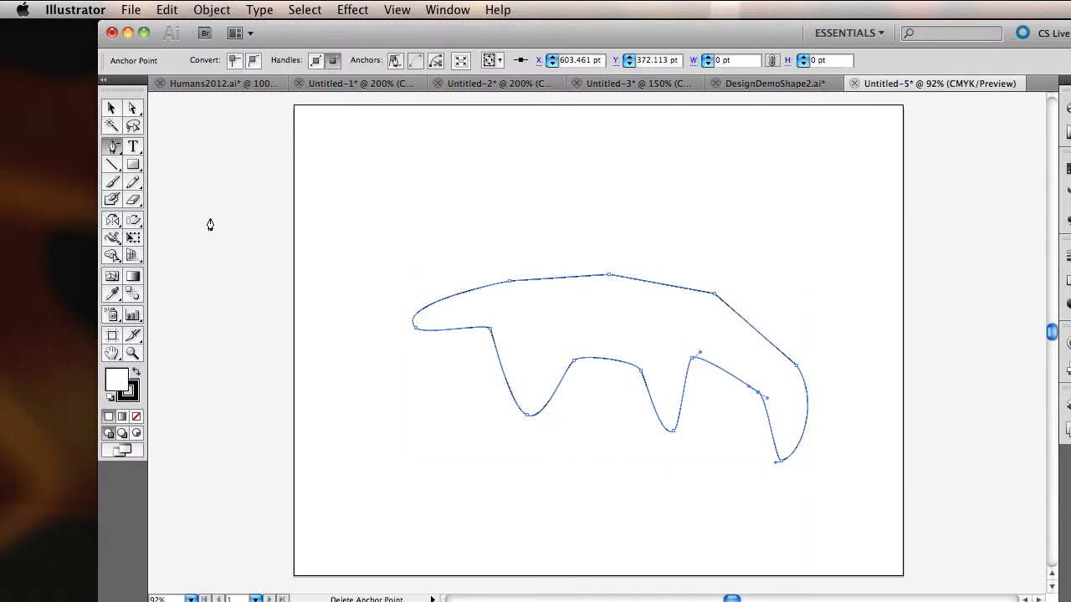
- Set the shape's stroke colour to green 42BC74
click(110, 109)
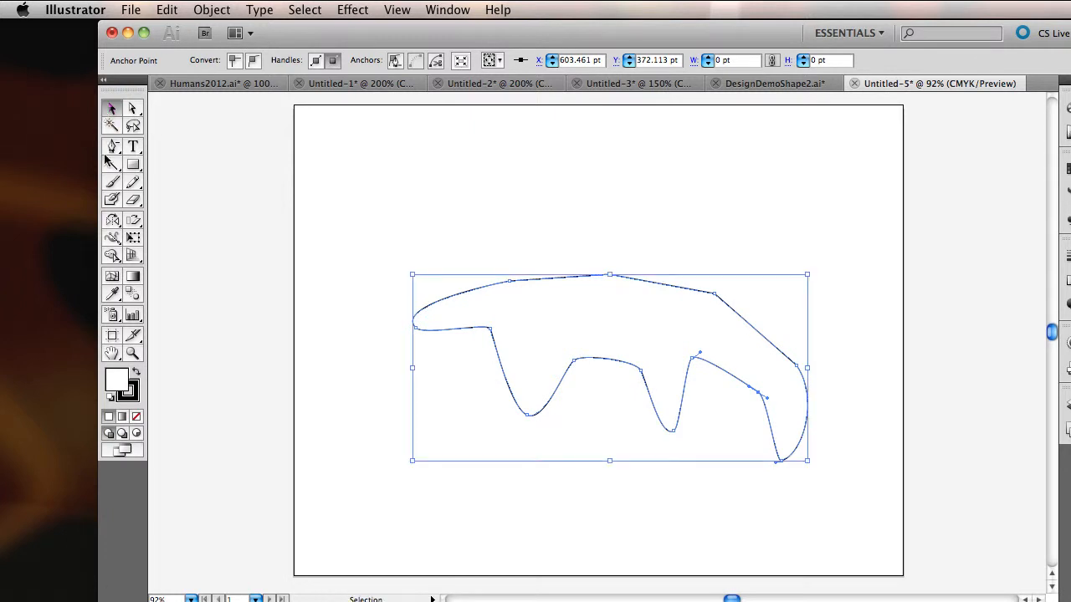
click(133, 390)
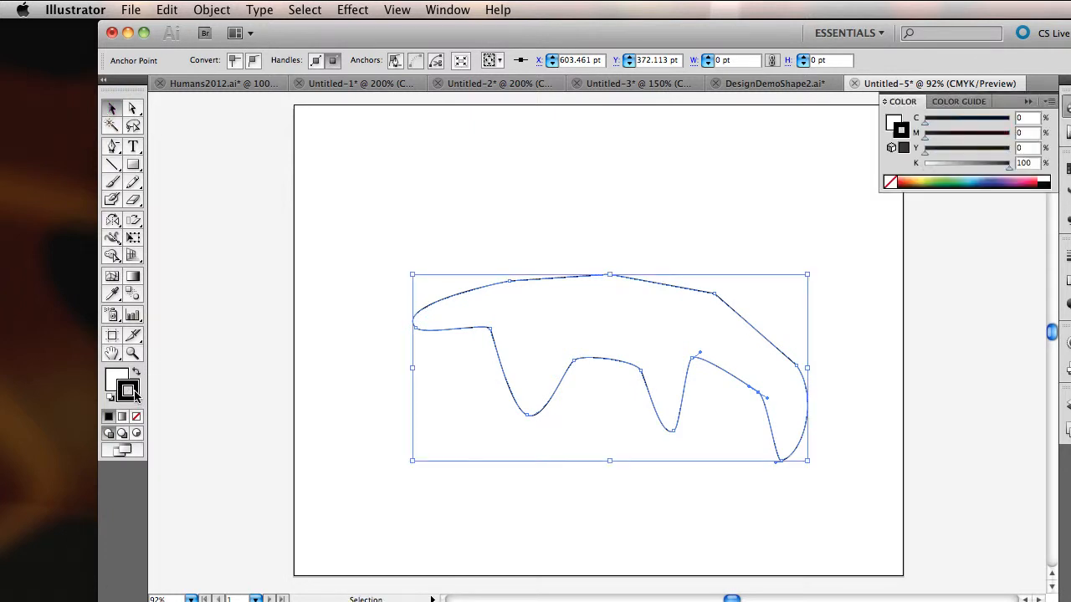
double_click(132, 392)
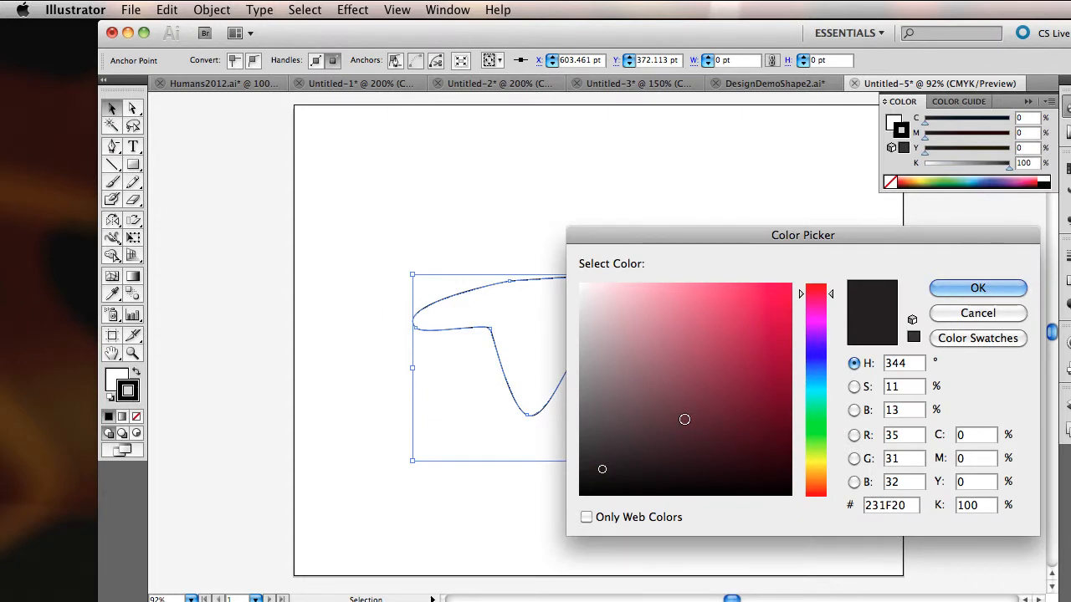
mouse_move(684, 418)
mouse_down()
mouse_move(693, 359)
mouse_move(666, 340)
mouse_move(697, 411)
mouse_move(681, 413)
mouse_move(717, 339)
mouse_up()
drag(819, 365, 820, 414)
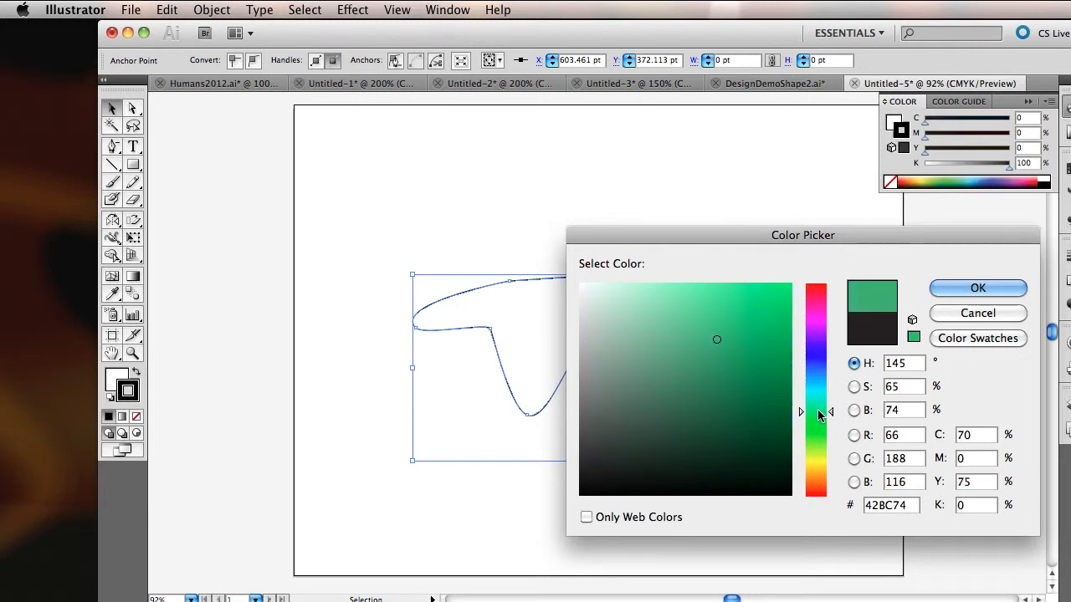
click(1015, 290)
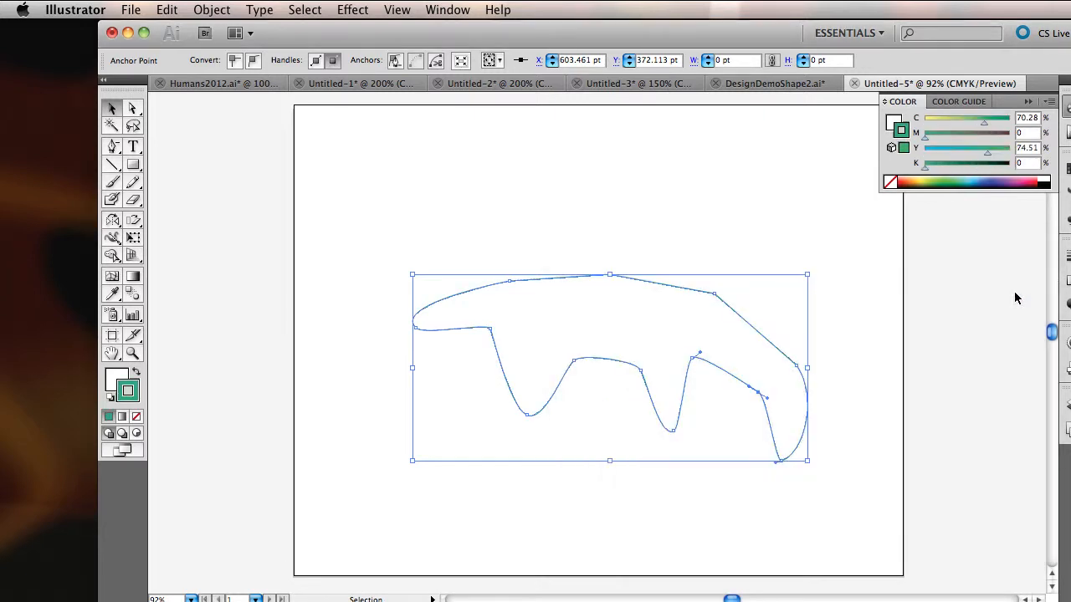
- Raise the shape's stroke weight to 13 pt
click(1067, 252)
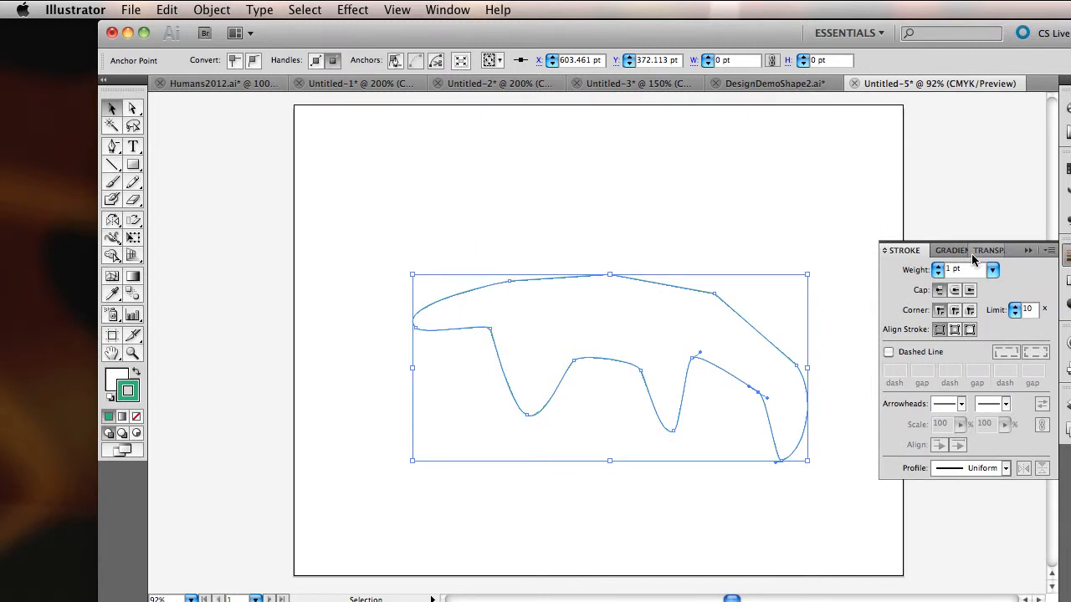
click(937, 266)
click(938, 266)
click(937, 266)
click(938, 266)
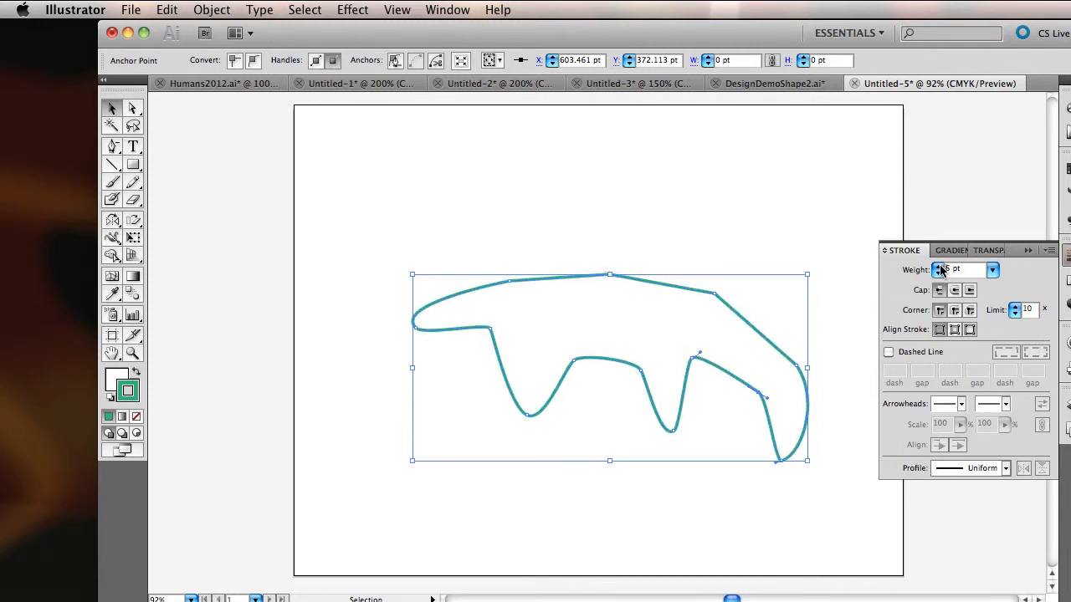
click(938, 266)
click(938, 266)
click(938, 266)
click(938, 266)
click(938, 266)
click(938, 266)
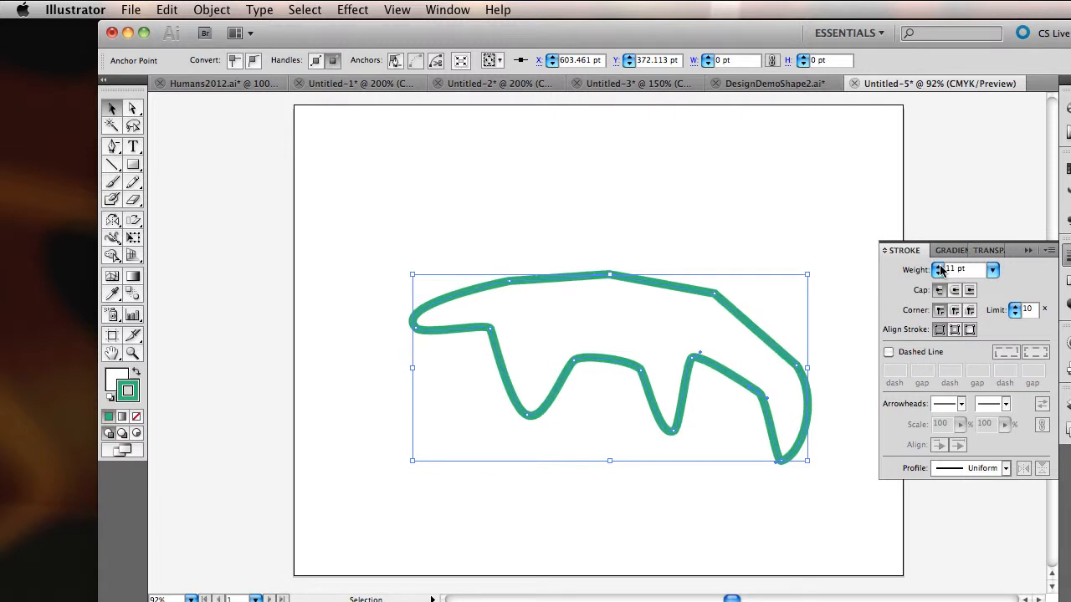
click(937, 266)
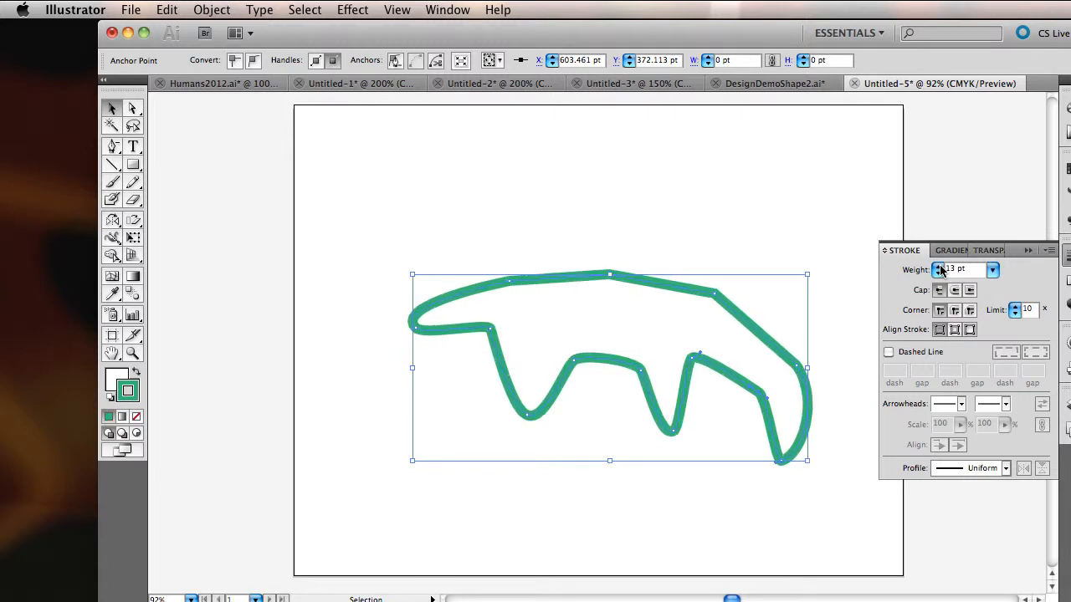
- Duplicate the segments around the first lower-edge corner and place the open copy below and left of the shape
click(134, 109)
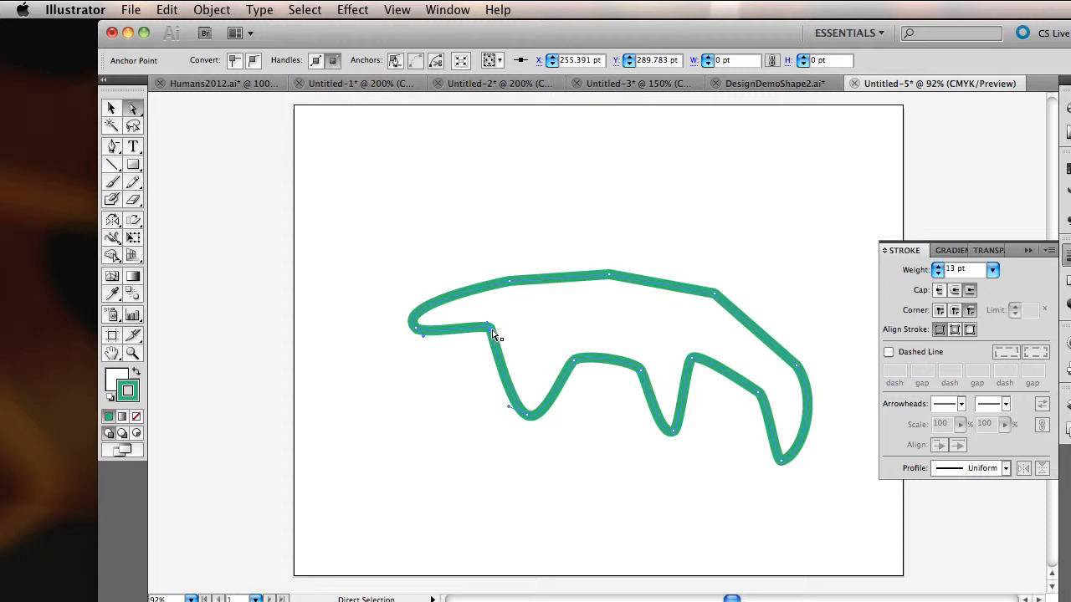
alt+drag(493, 333, 462, 386)
key(m)
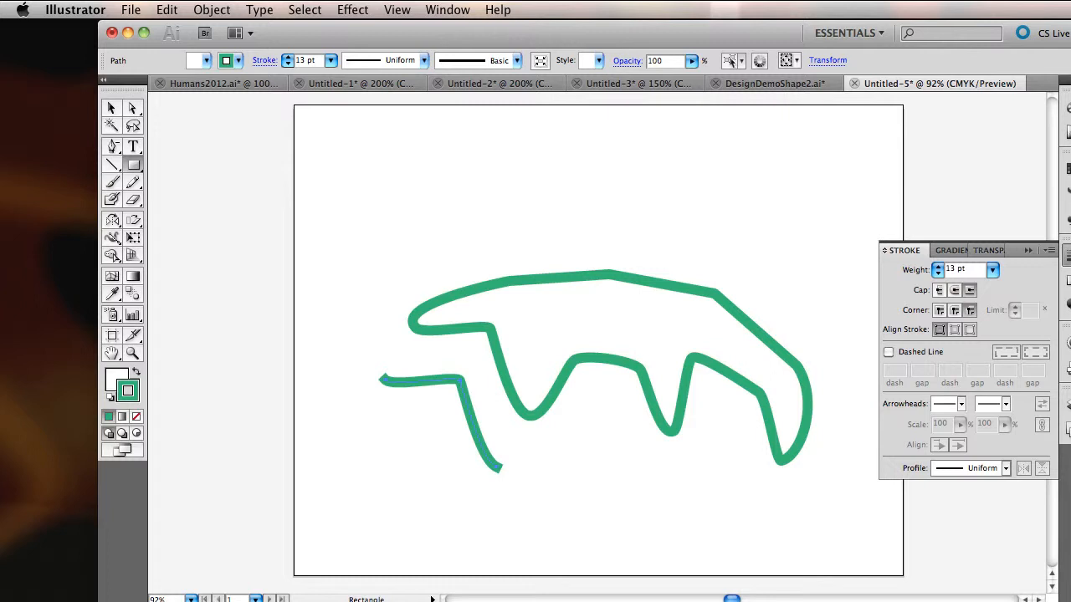
- Raise the stroke weight of the copied open segment to 32 pt
click(938, 266)
click(938, 266)
click(938, 266)
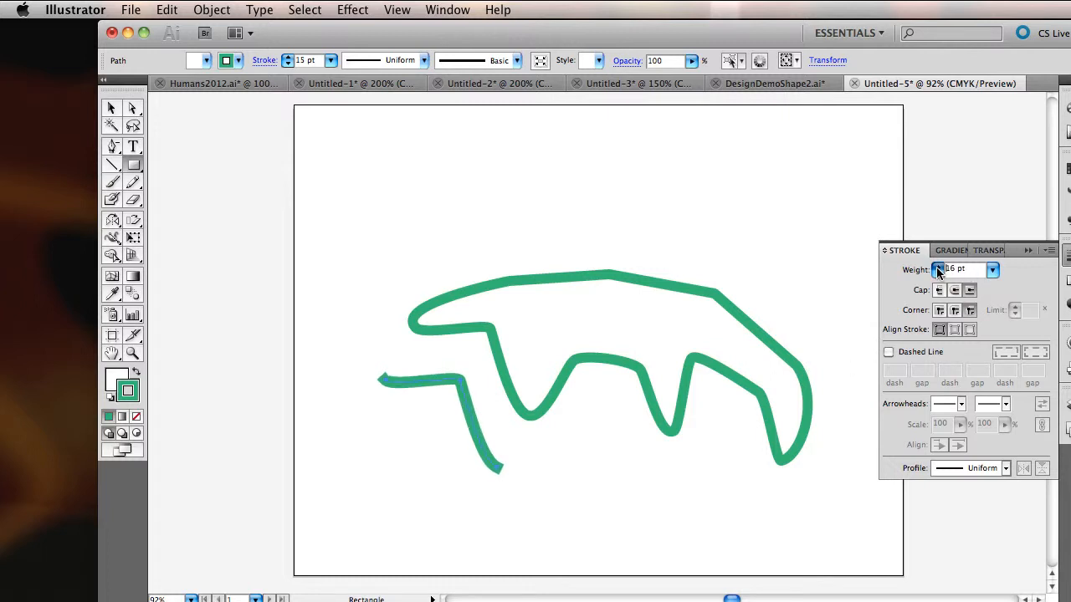
click(938, 267)
click(938, 267)
click(938, 267)
click(938, 267)
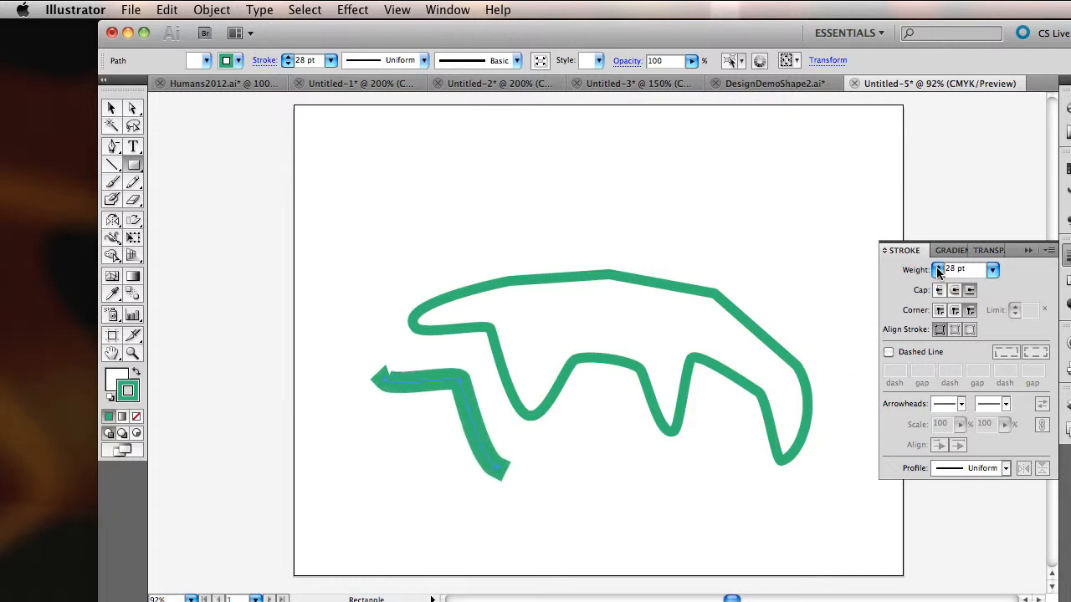
click(937, 267)
click(938, 267)
click(938, 266)
click(938, 267)
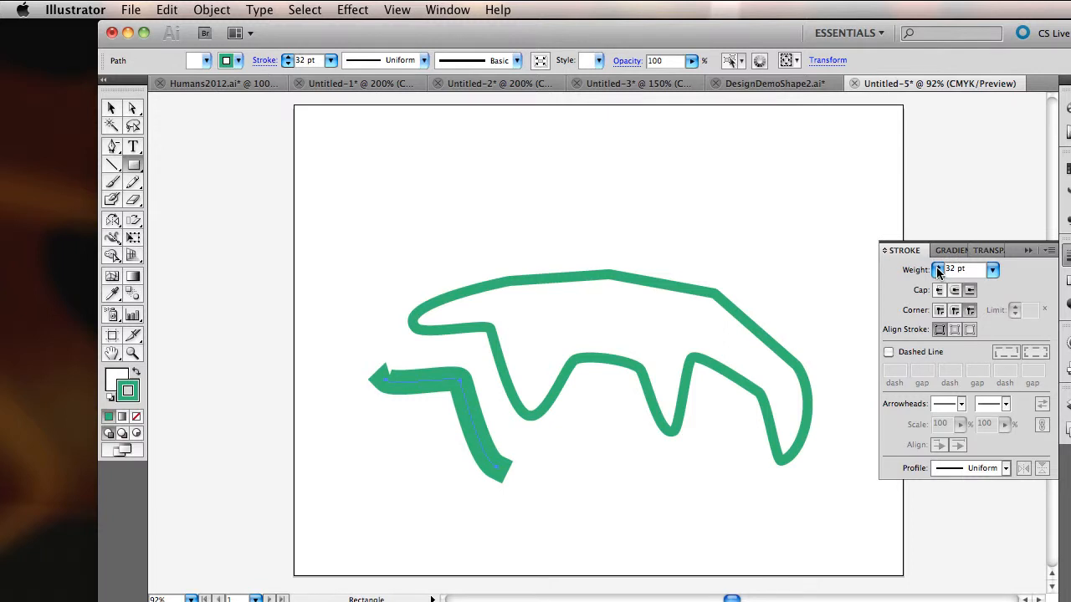
- Try the butt and round caps on the copied open segment, then return to the projecting cap
click(940, 290)
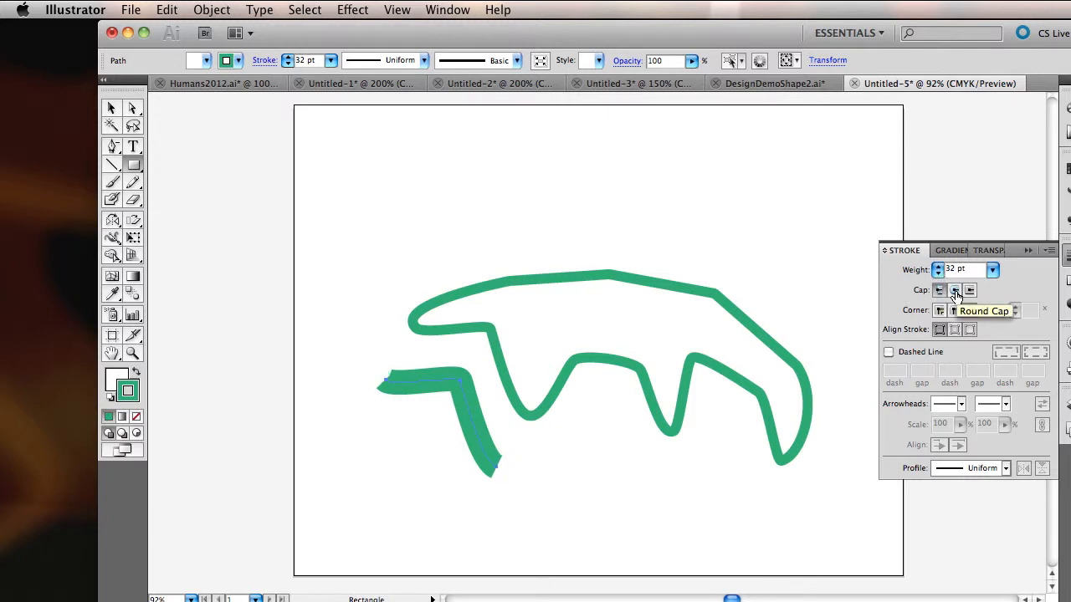
click(955, 290)
click(969, 292)
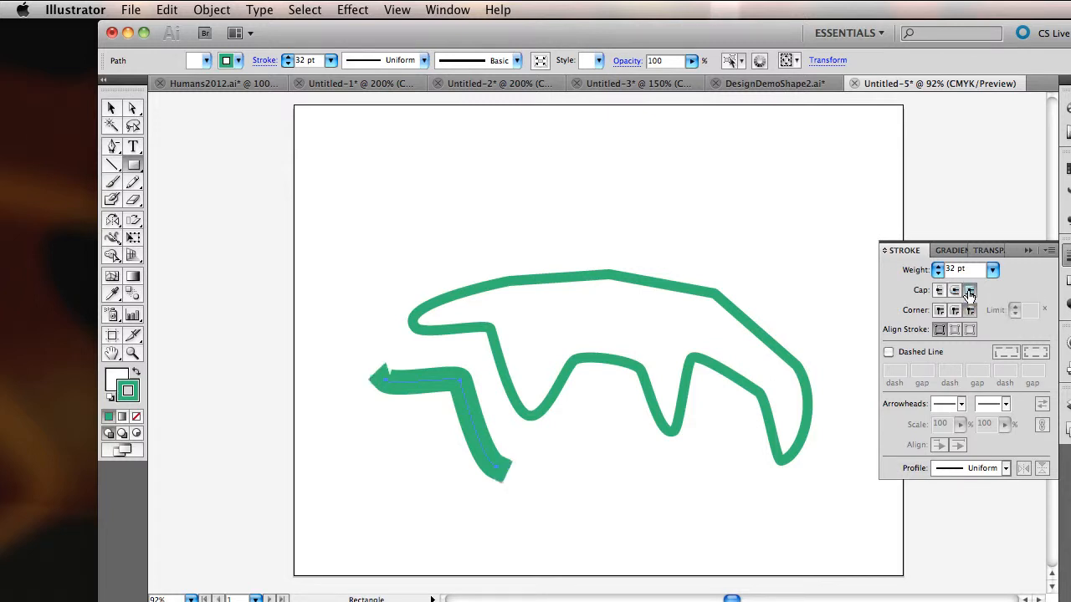
- Draw a nearly square rectangle with the 32 pt green stroke below the middle of the shape
key(a)
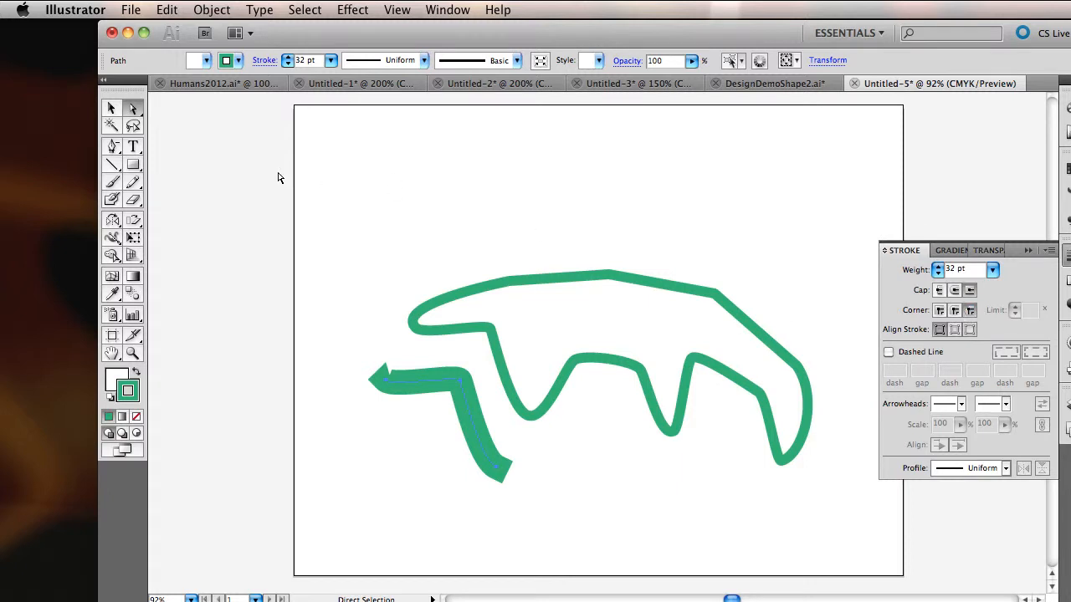
click(135, 167)
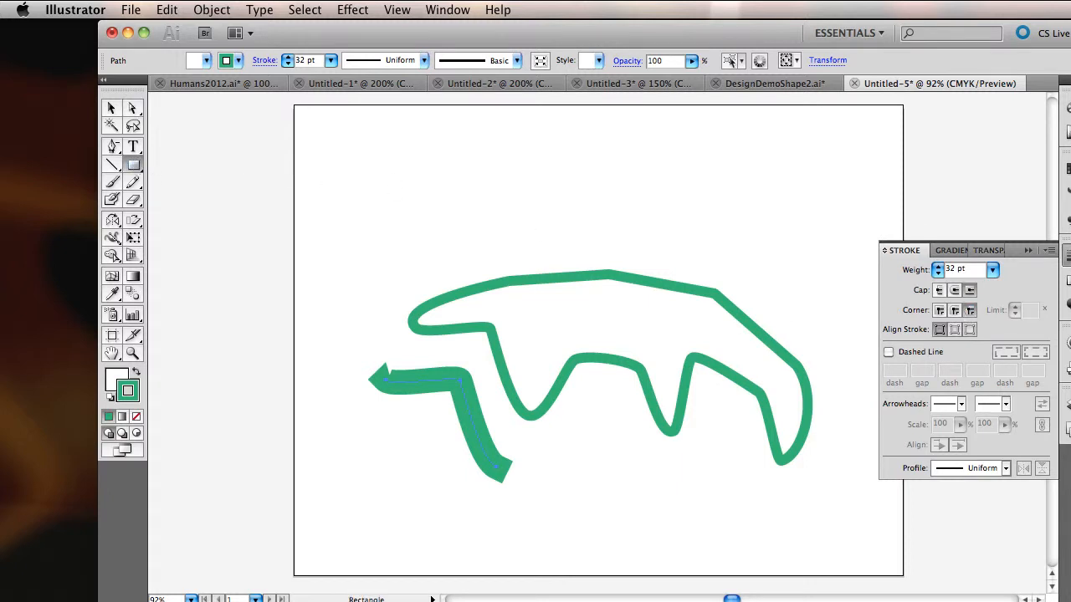
mouse_move(575, 417)
mouse_down()
mouse_move(624, 490)
mouse_move(667, 505)
mouse_up()
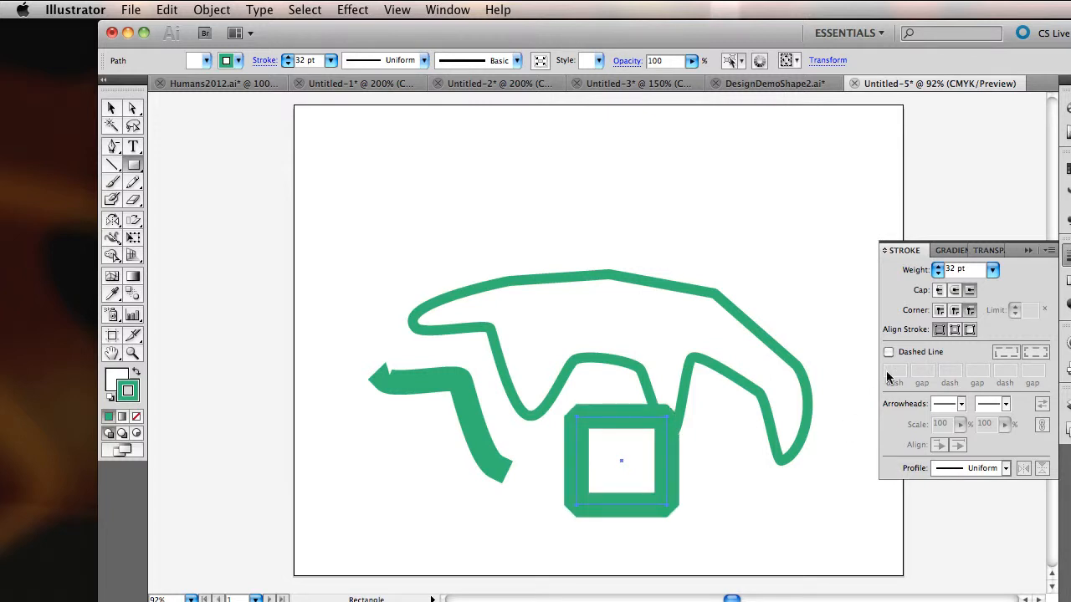
- Try the miter join and the round join on the corners of the 32 pt green rectangle
click(940, 312)
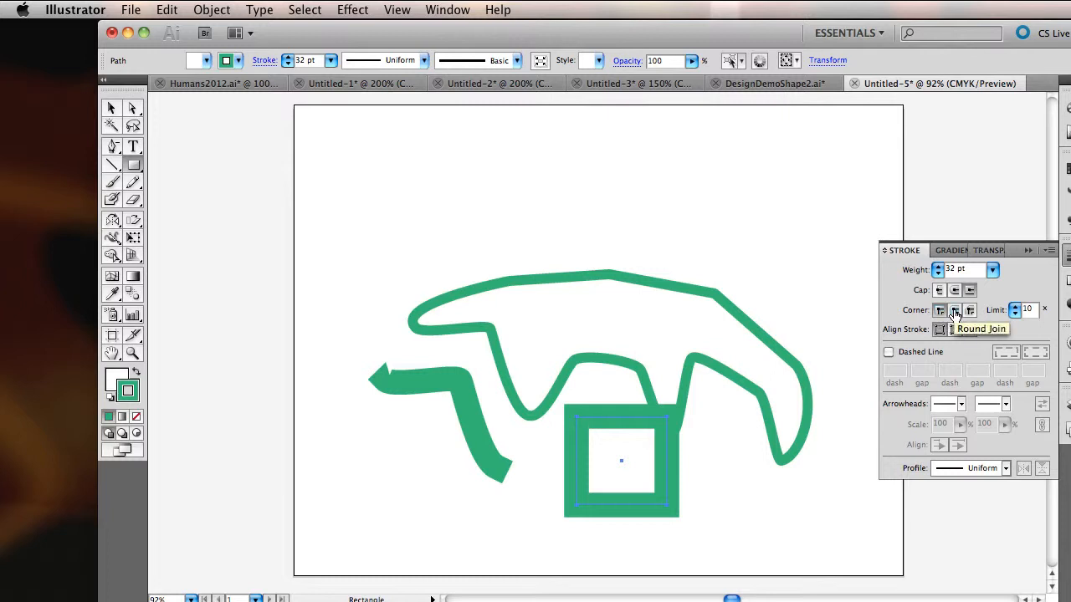
click(955, 311)
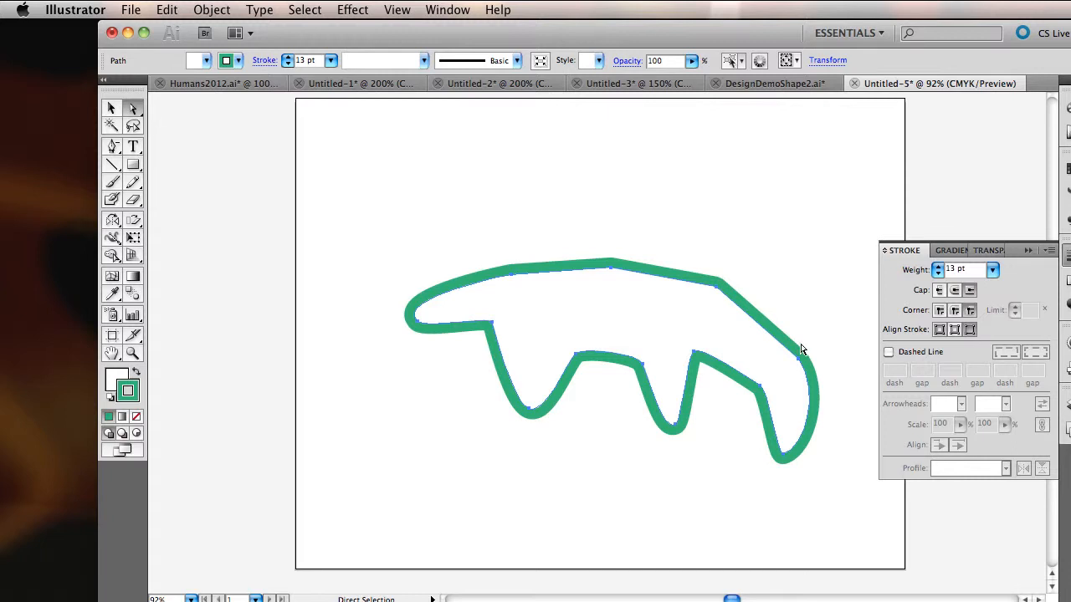
- Compare centre and inside stroke alignment on the 13 pt outline, then align the stroke to the outside
click(941, 330)
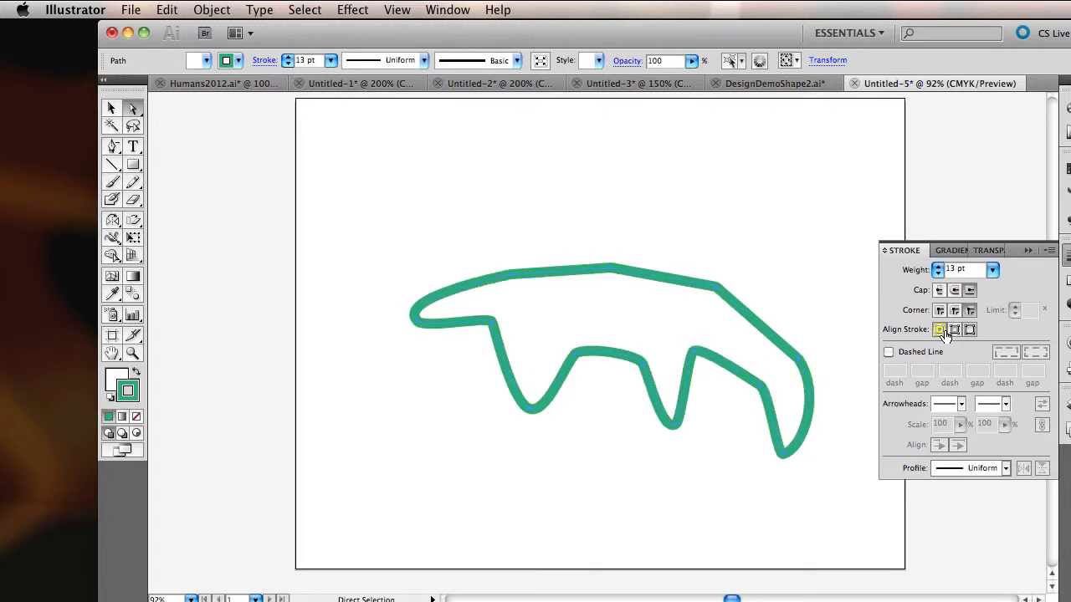
click(955, 330)
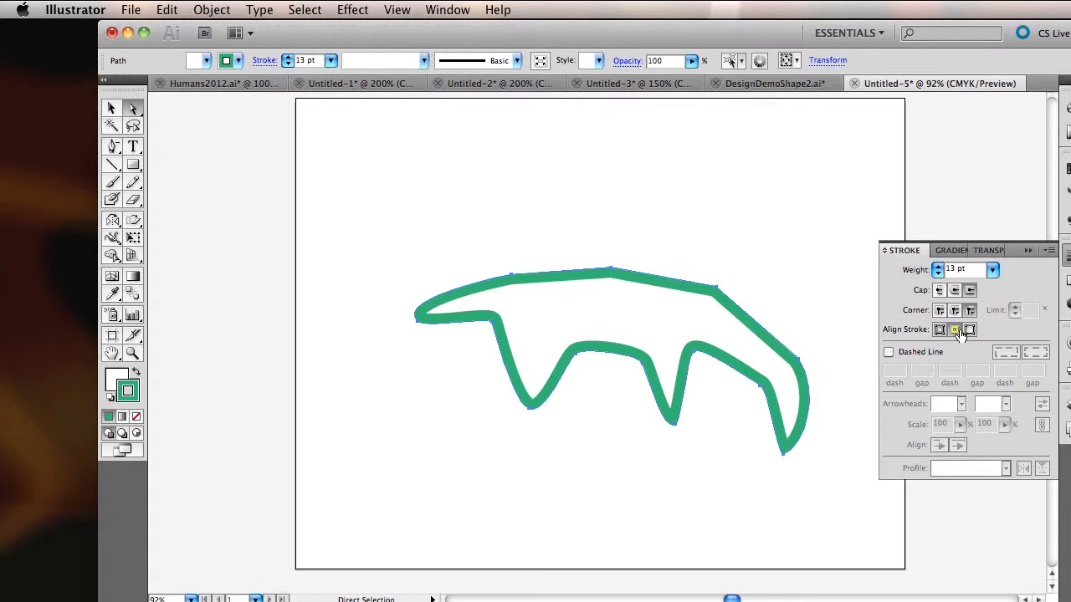
click(970, 330)
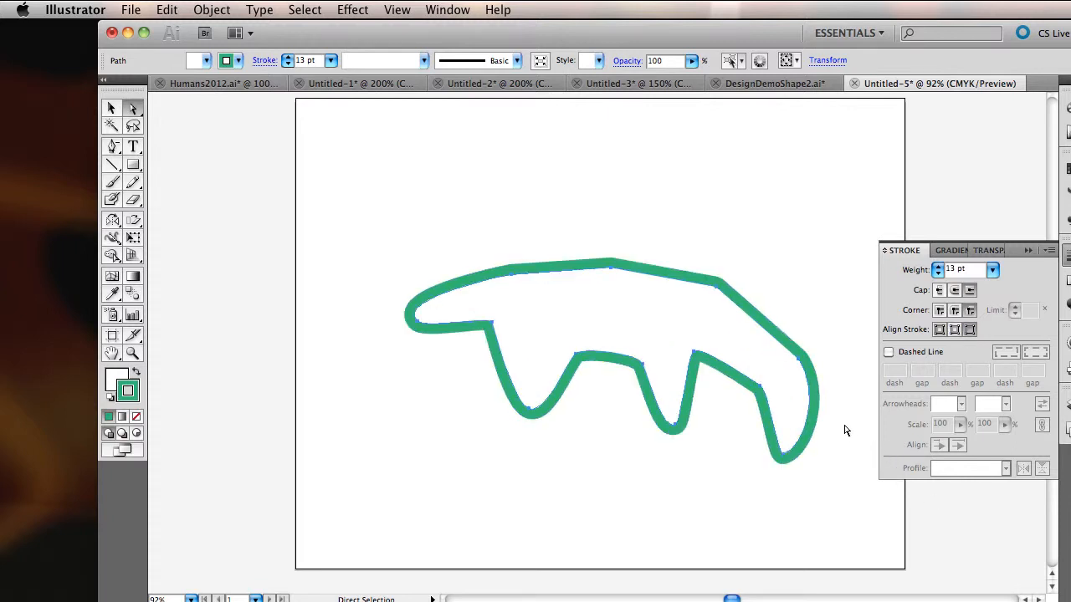
- Make the 13 pt outline a dashed line and add arrowheads, Arrow 1 at the start and Arrow 5 at the end
click(888, 355)
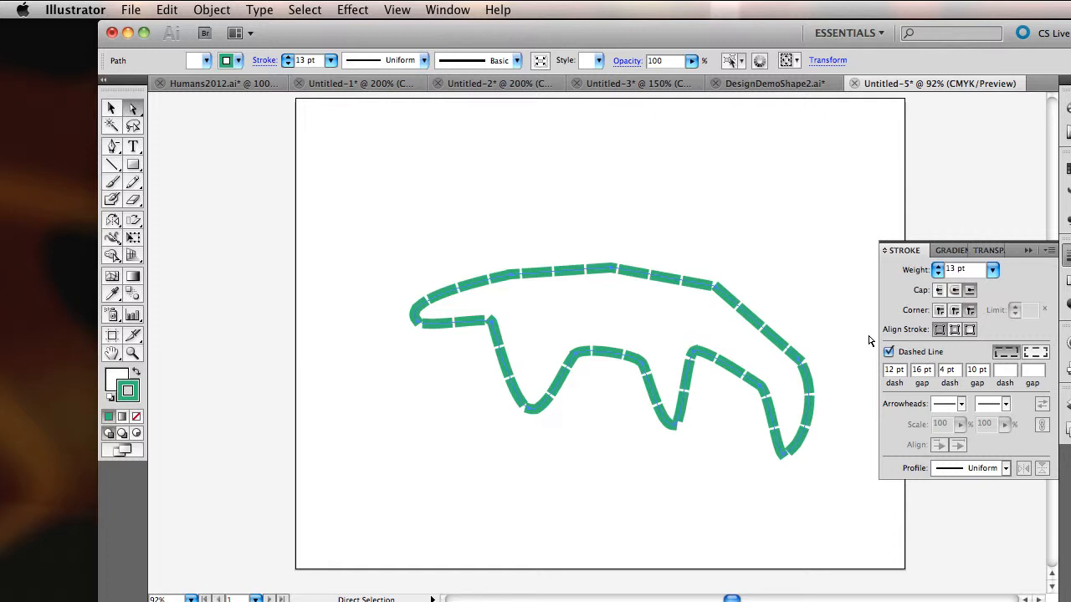
click(963, 404)
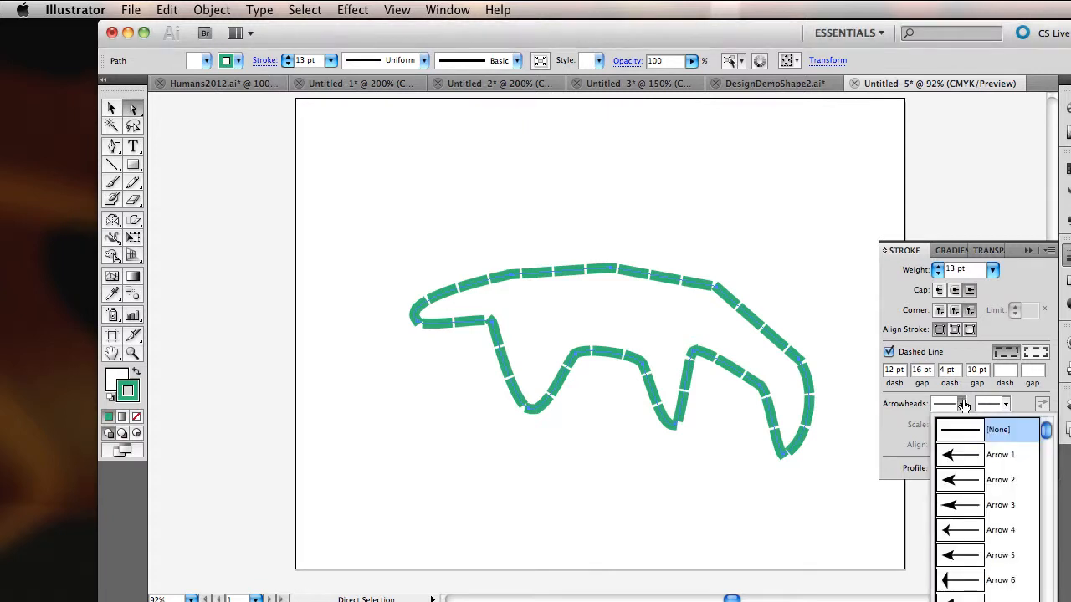
click(964, 459)
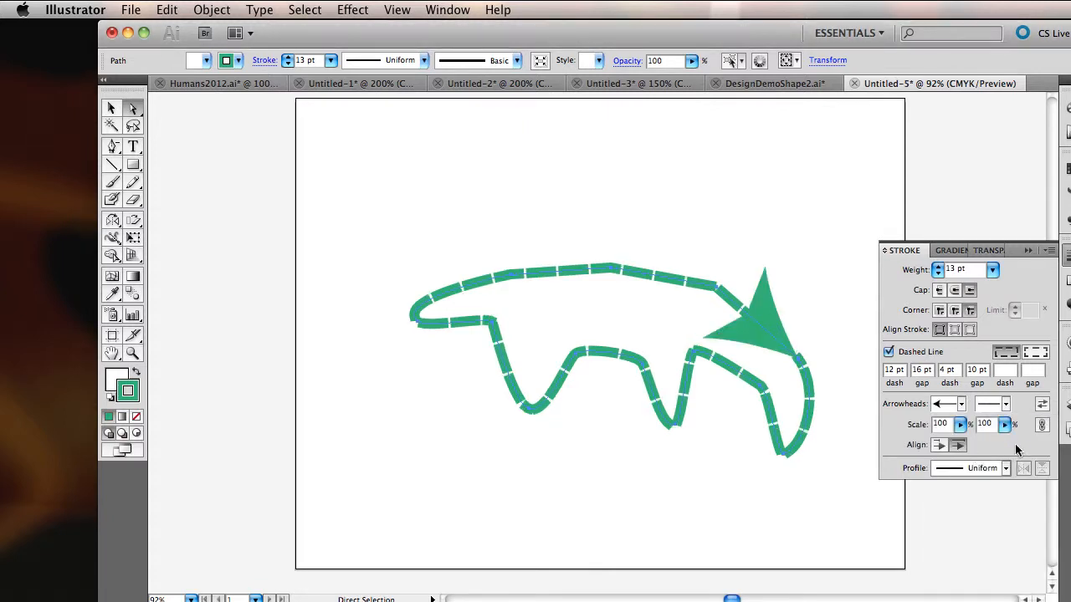
click(1007, 405)
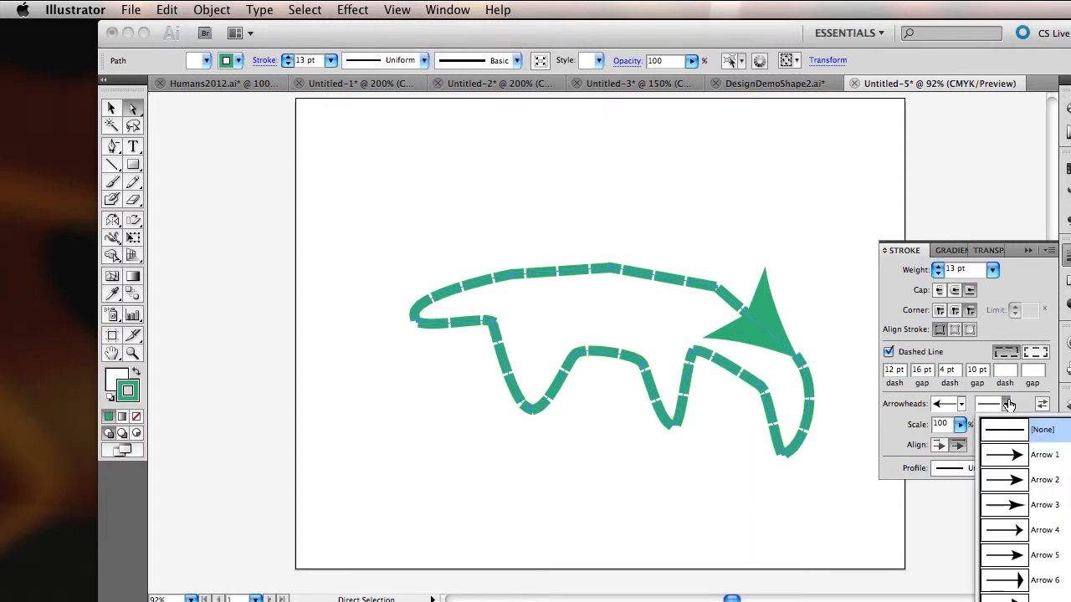
click(1014, 559)
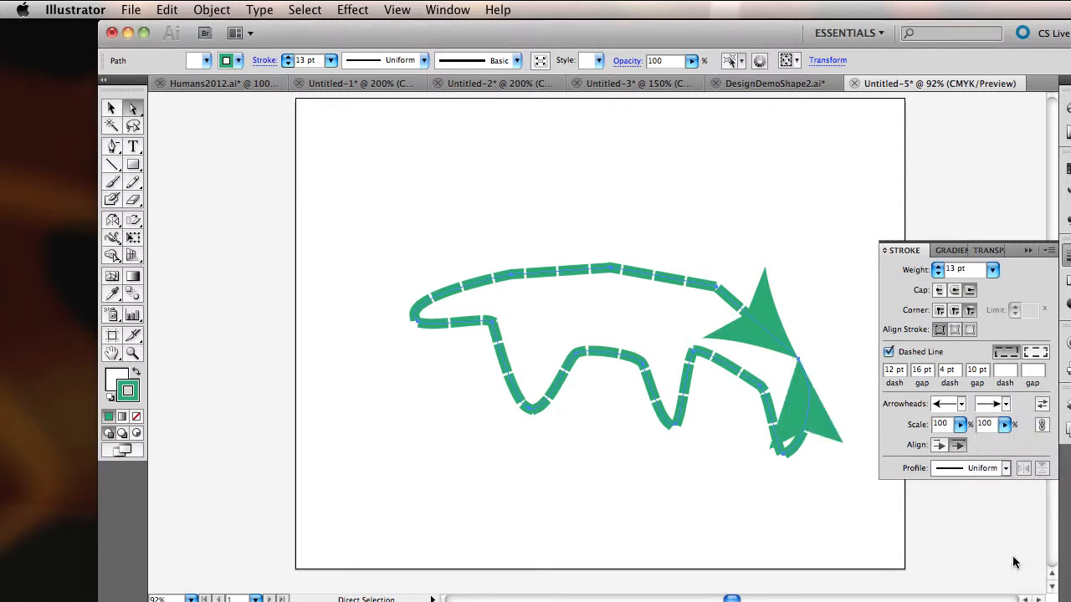
- Scale the start arrowhead to 40% and the end arrowhead to 60%
click(960, 424)
drag(897, 444, 876, 443)
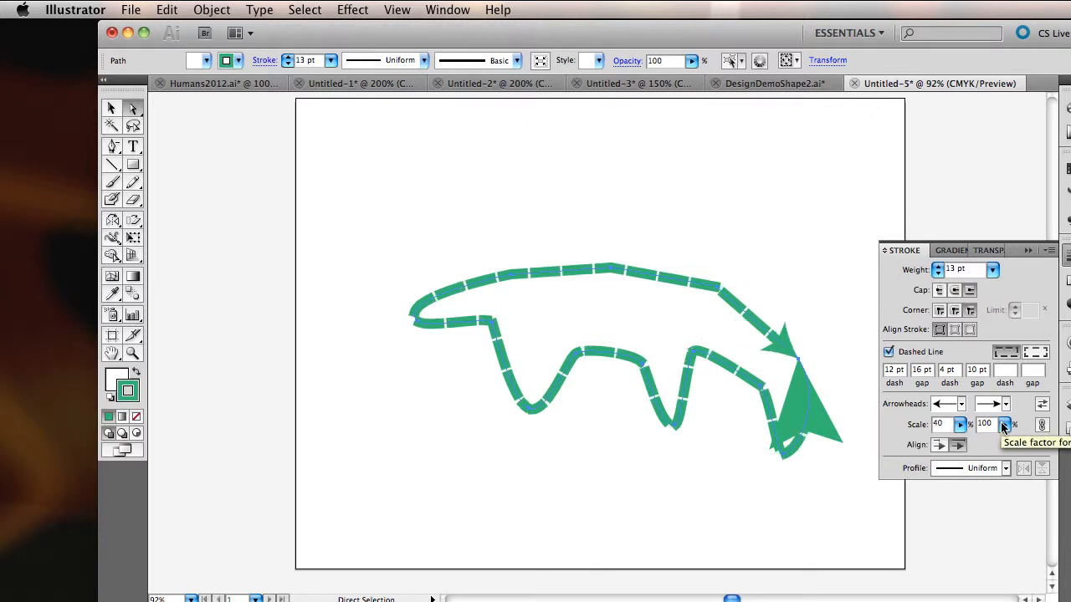
click(1004, 424)
drag(1003, 427, 958, 426)
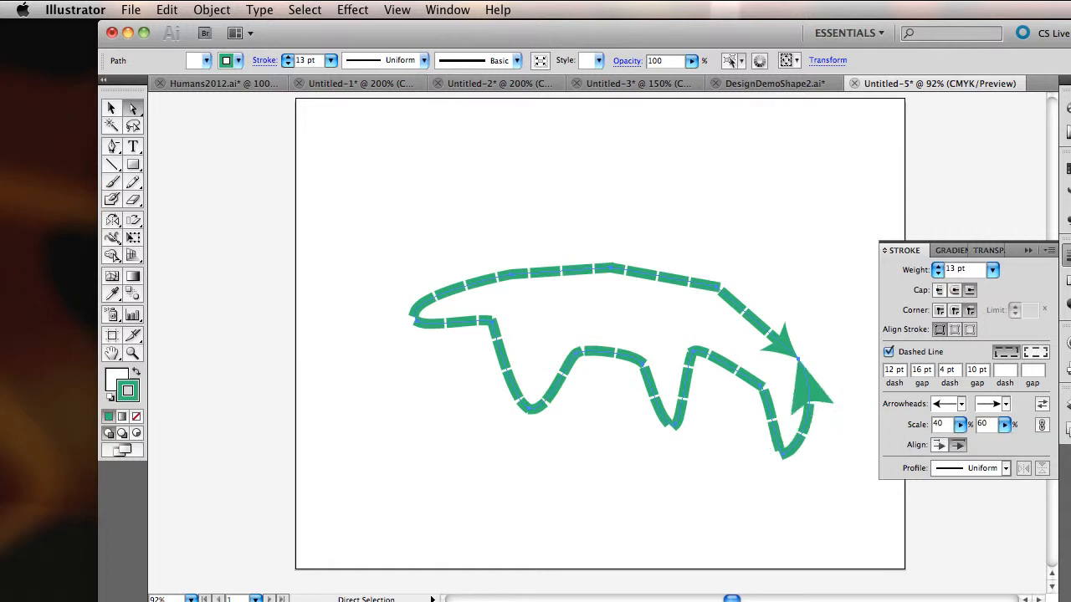
- Try the lens-shaped width profile and the double-bulge width profile on the dashed outline
click(1006, 468)
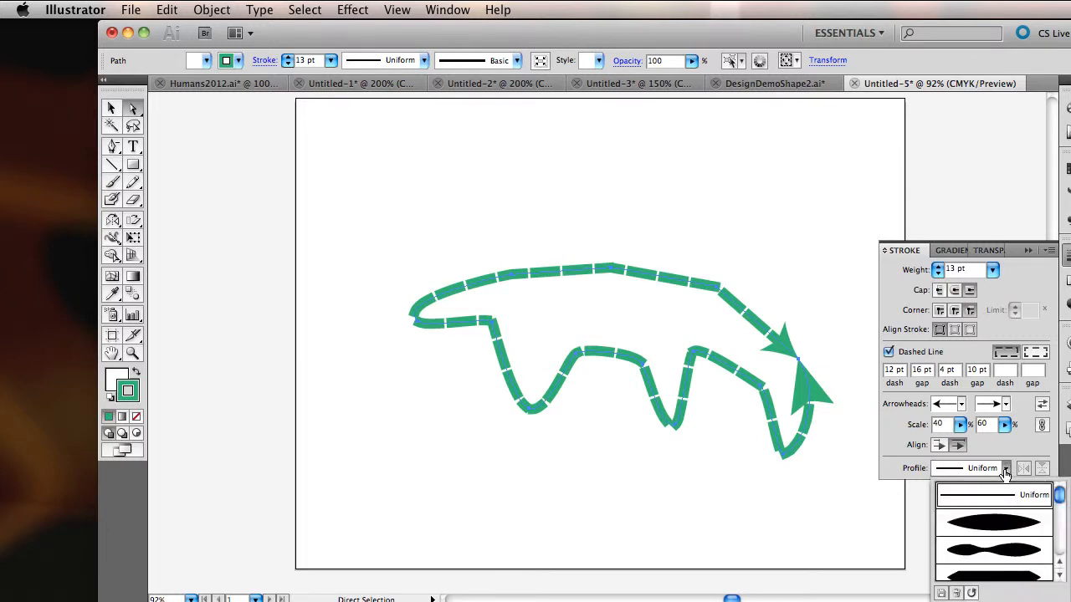
click(1006, 470)
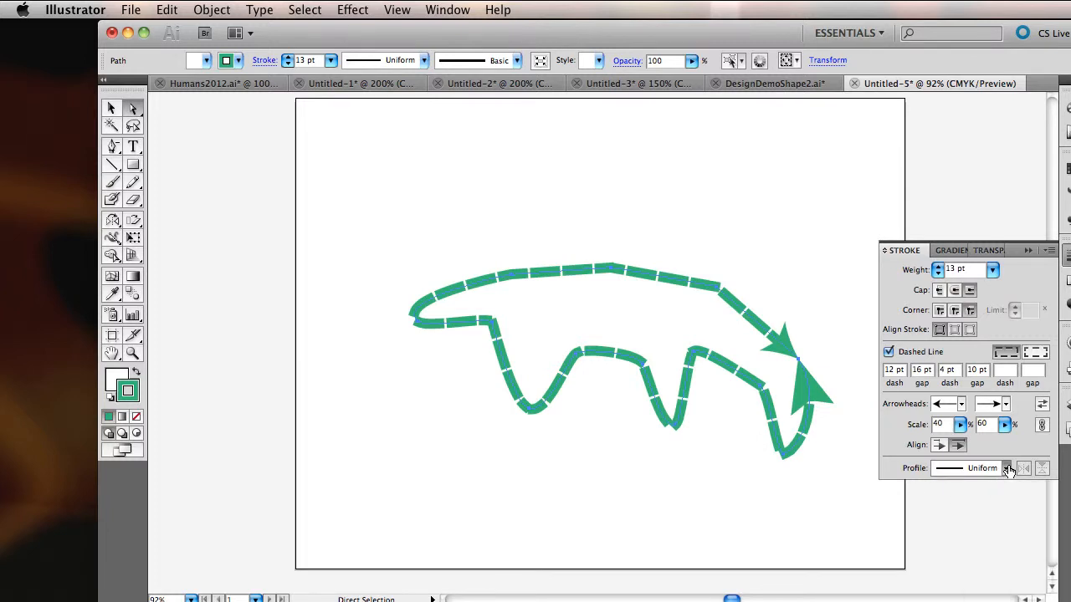
click(1006, 469)
click(989, 524)
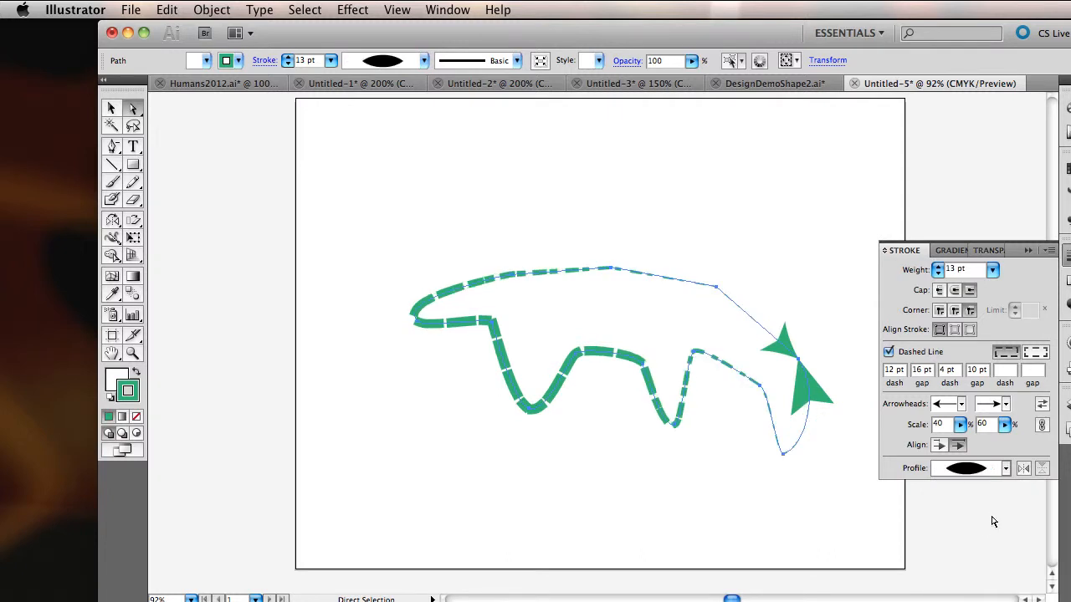
click(1006, 468)
click(997, 556)
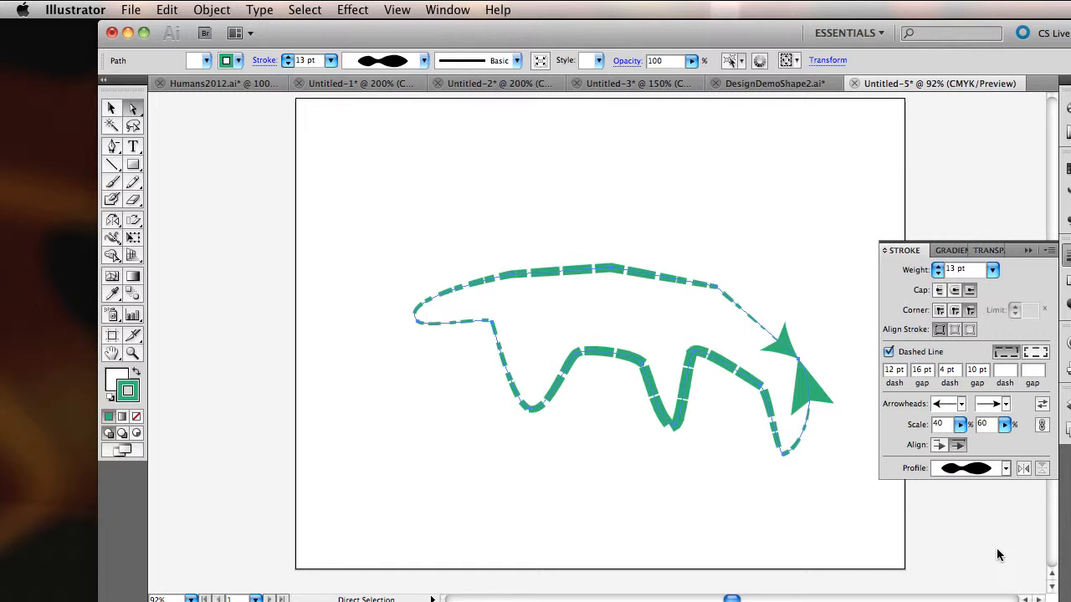
- Apply the tapered triangular width profile to the dashed outline and flip it along the path
scroll(998, 555, down, 1)
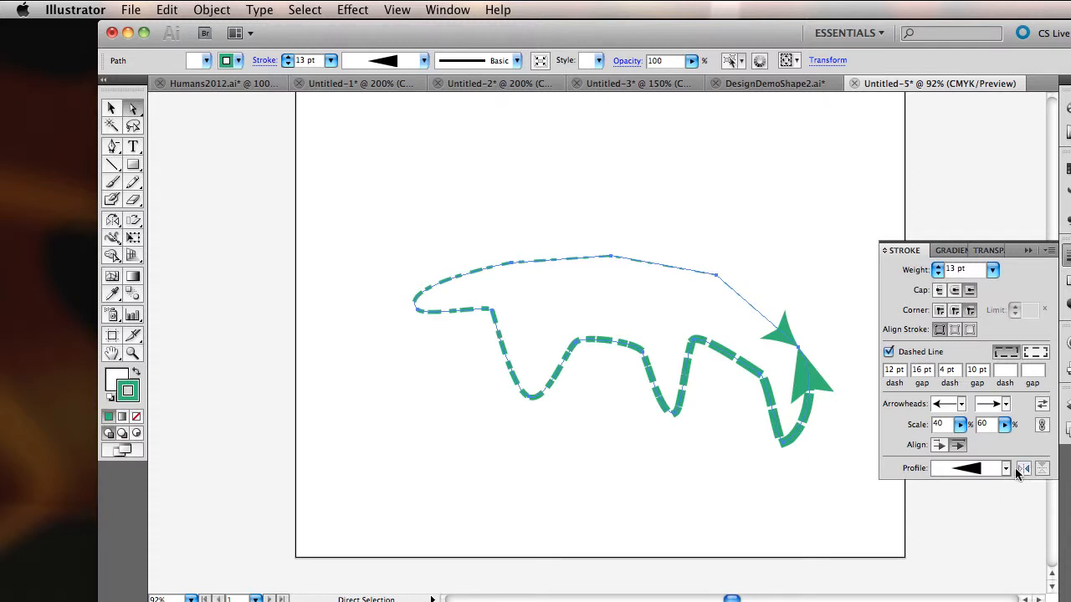
click(1023, 470)
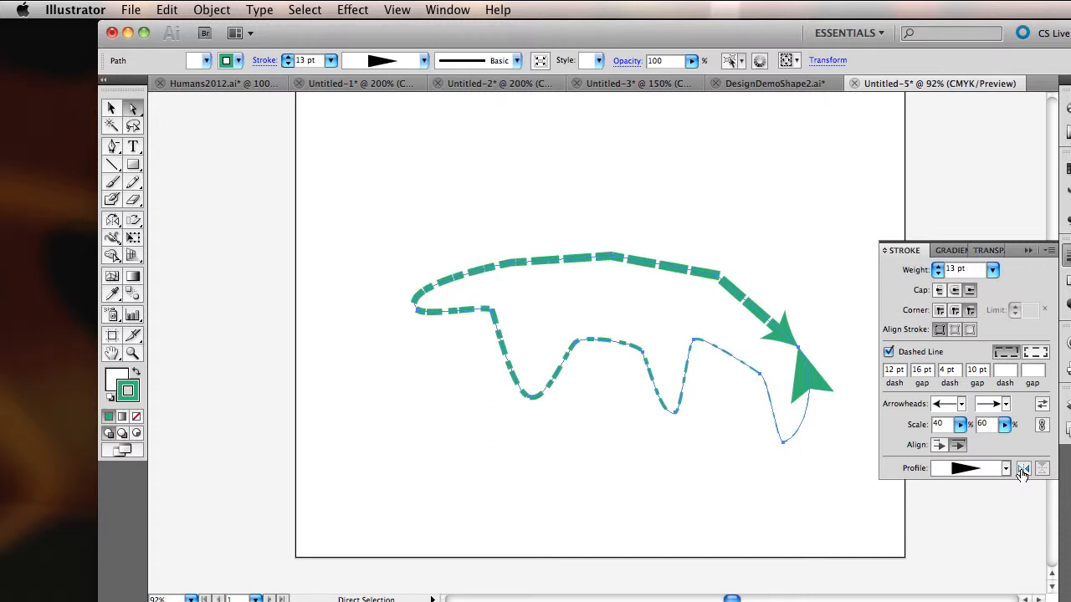
click(1022, 472)
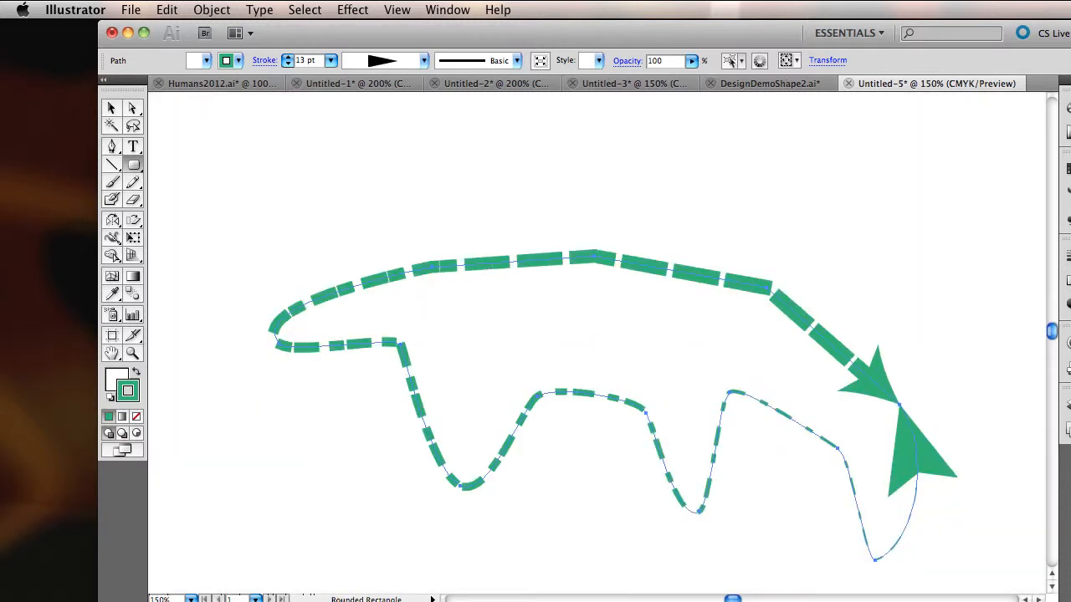
- Delete the dashed shape and draw a circle about 282 pt in diameter with a 1 pt green stroke in its place
click(111, 108)
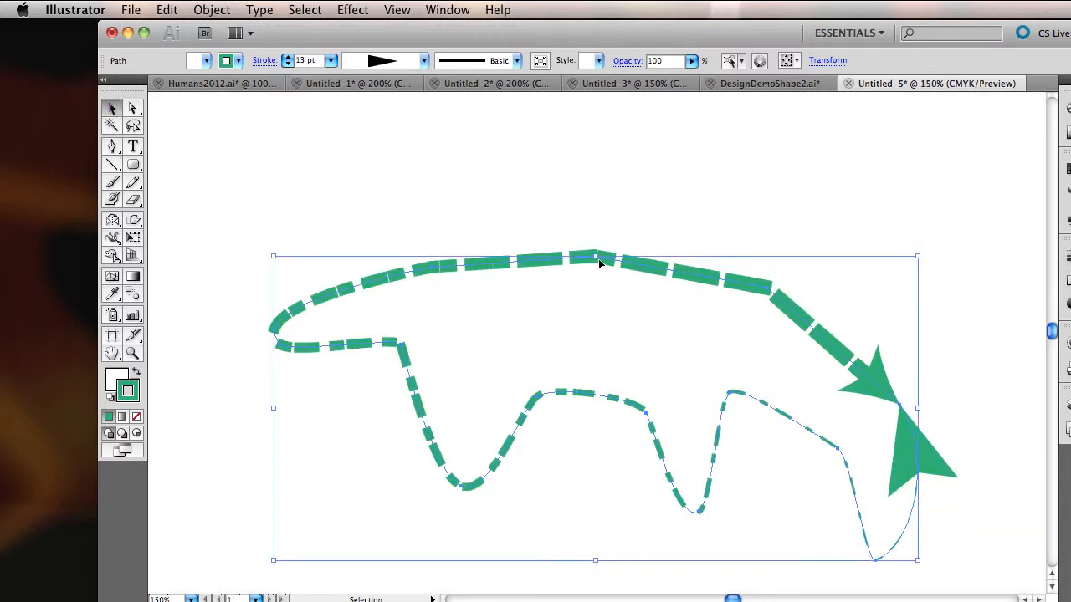
key(Delete)
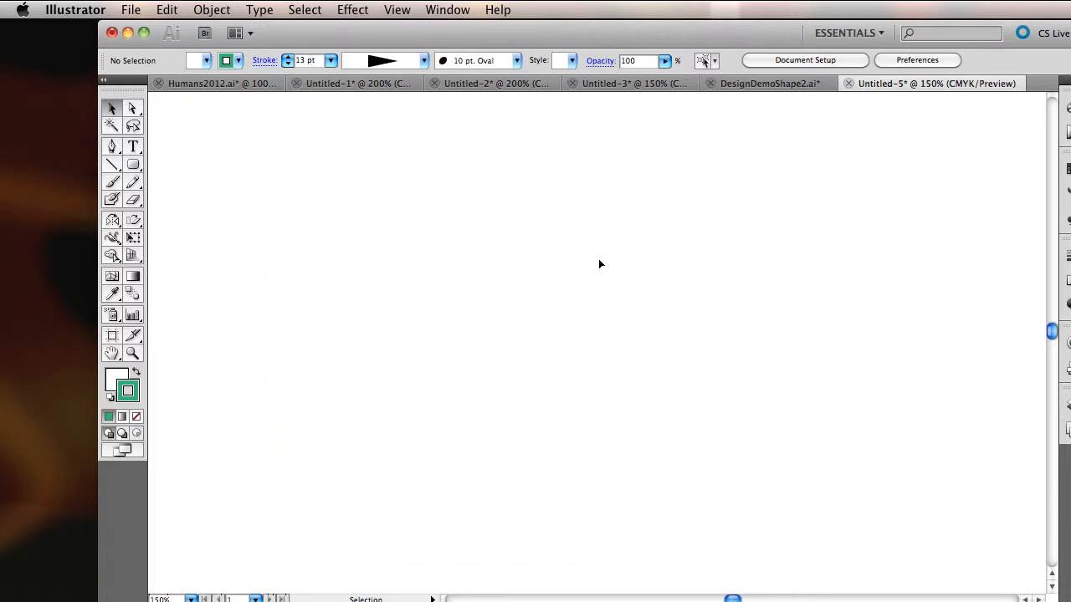
key(p)
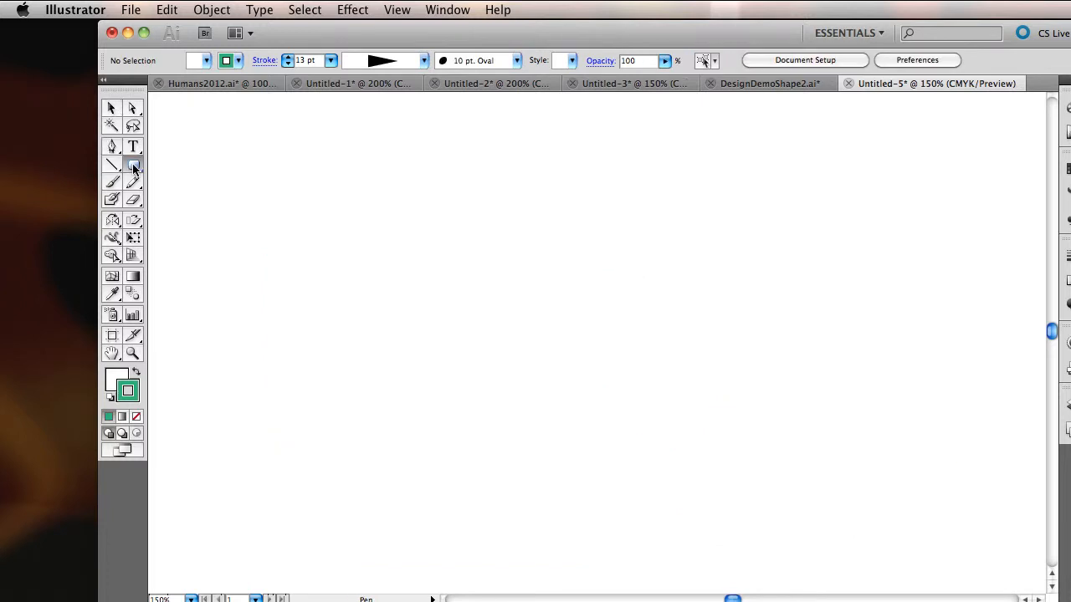
click(133, 166)
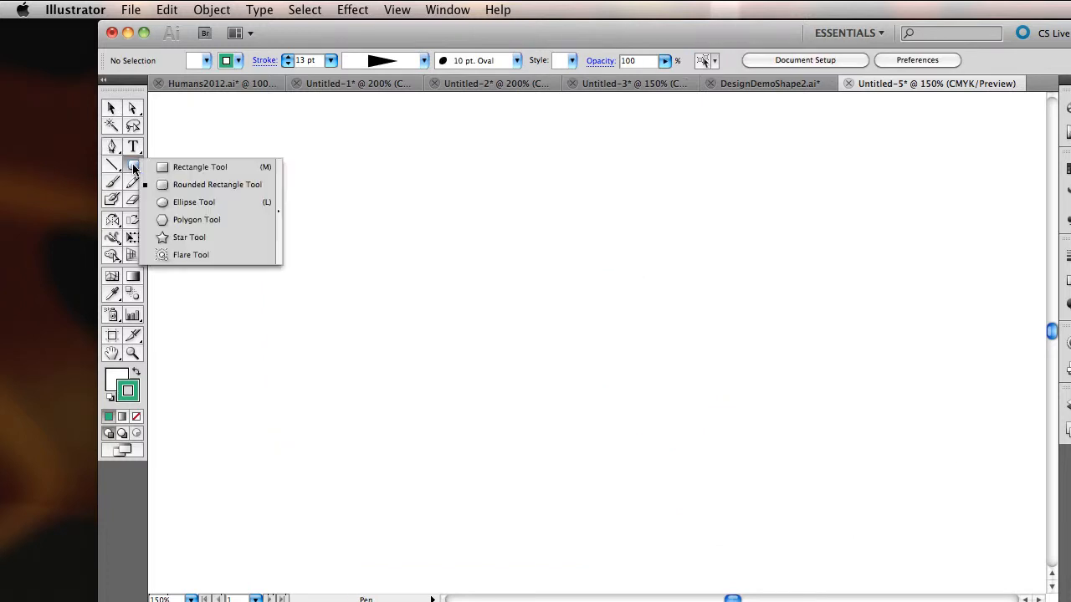
click(214, 201)
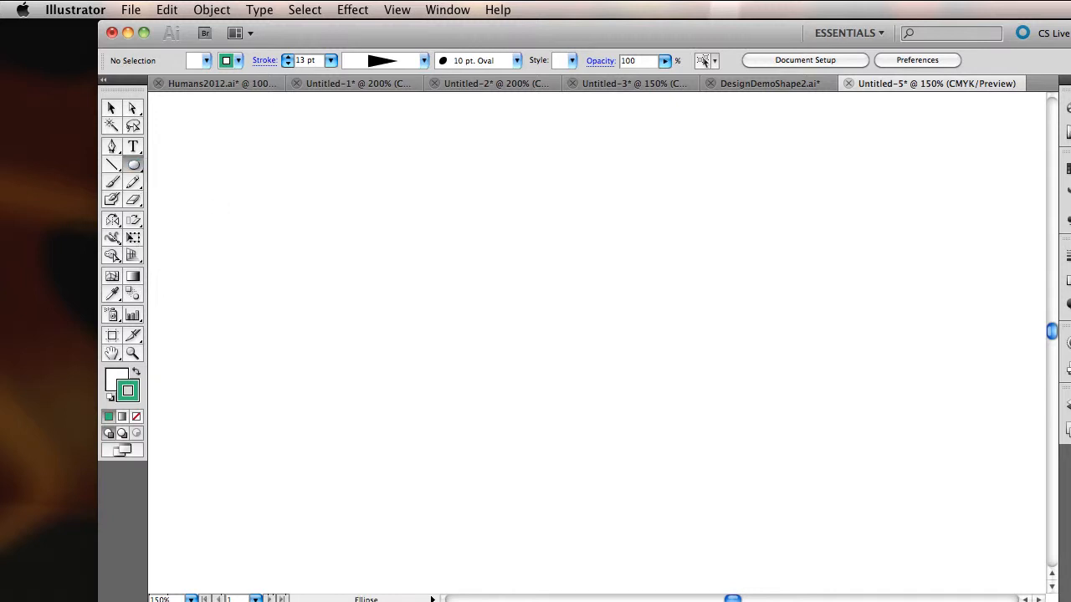
mouse_move(363, 180)
mouse_down()
mouse_move(585, 407)
mouse_move(206, 341)
mouse_move(466, 92)
mouse_move(571, 94)
mouse_move(557, 407)
mouse_move(564, 382)
mouse_move(574, 388)
mouse_up()
- Select the circle's left and right anchor points in turn to examine their direction handles
click(133, 110)
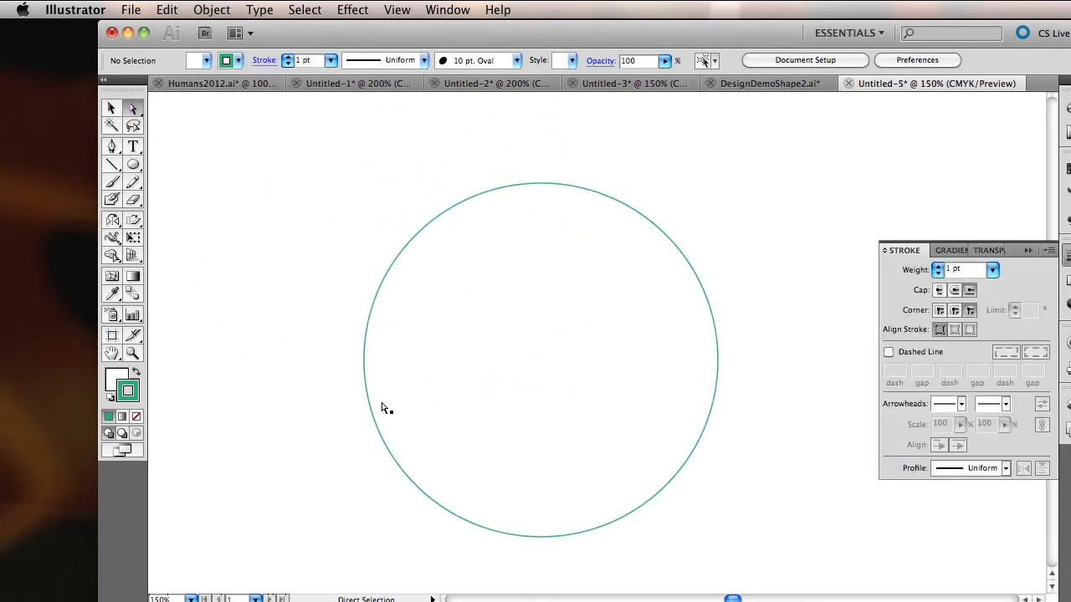
click(364, 361)
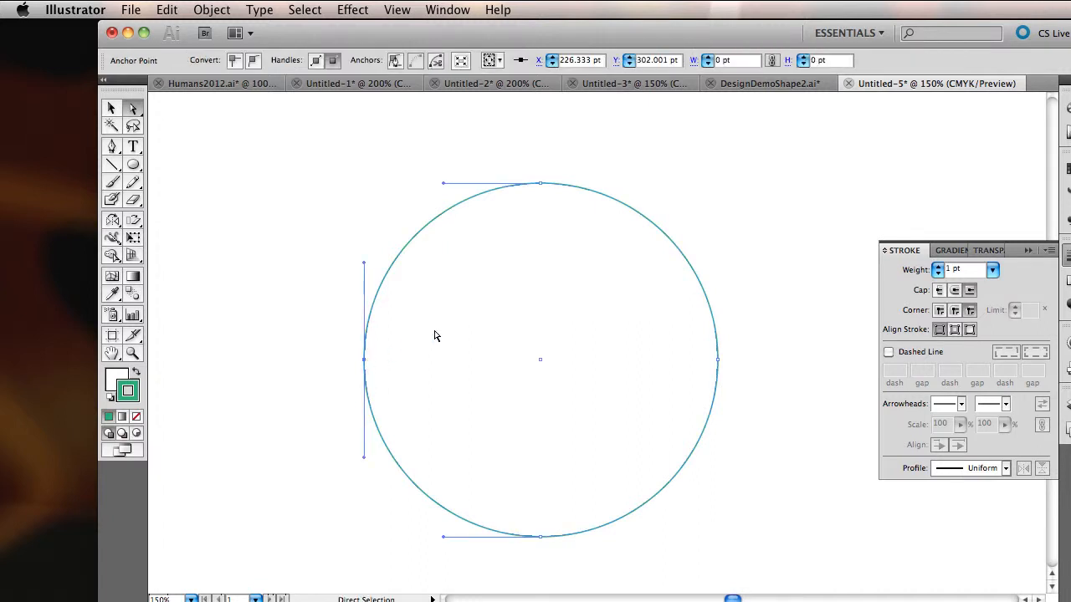
click(718, 361)
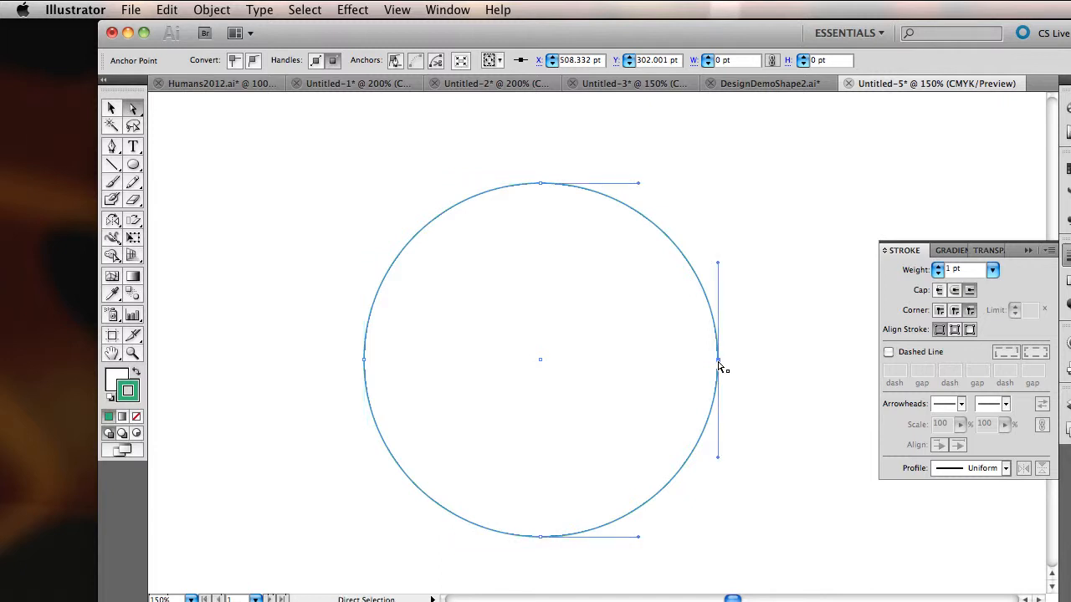
- Select the whole circle and lock it as a template for tracing
key(p)
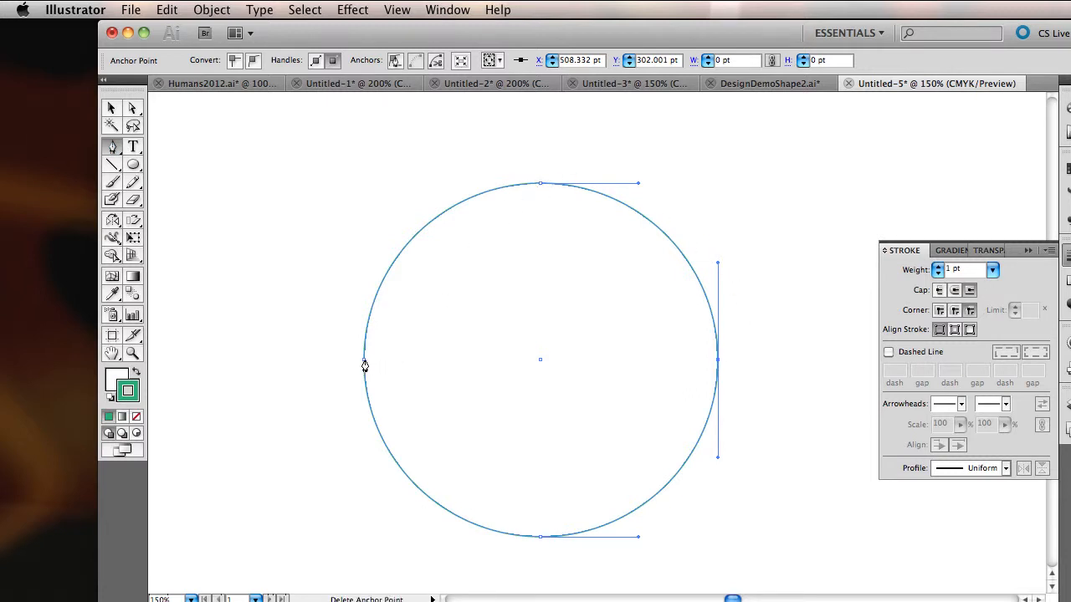
super+click(533, 535)
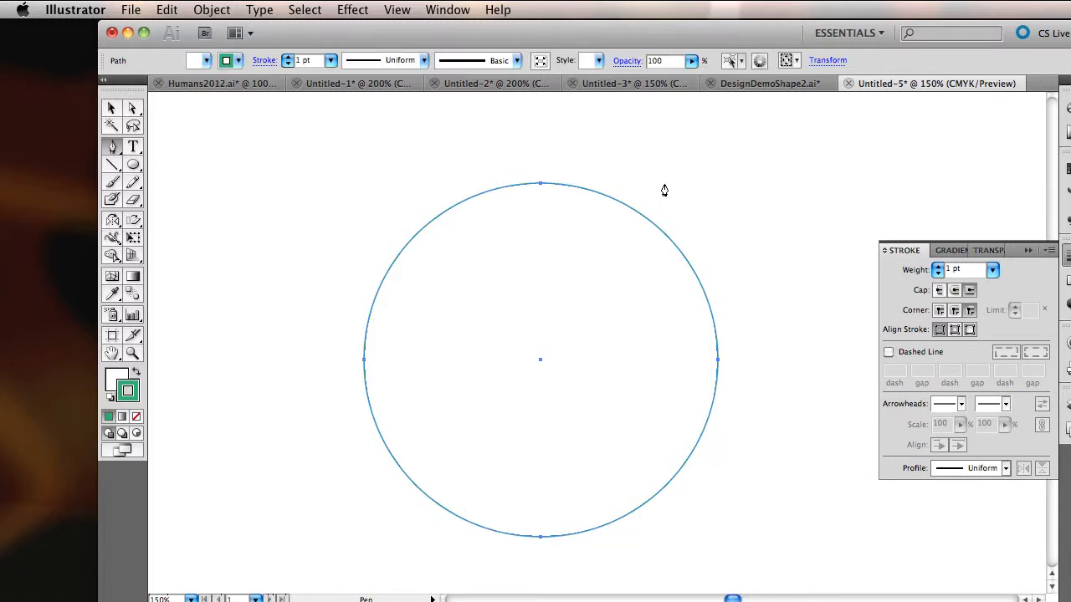
click(212, 15)
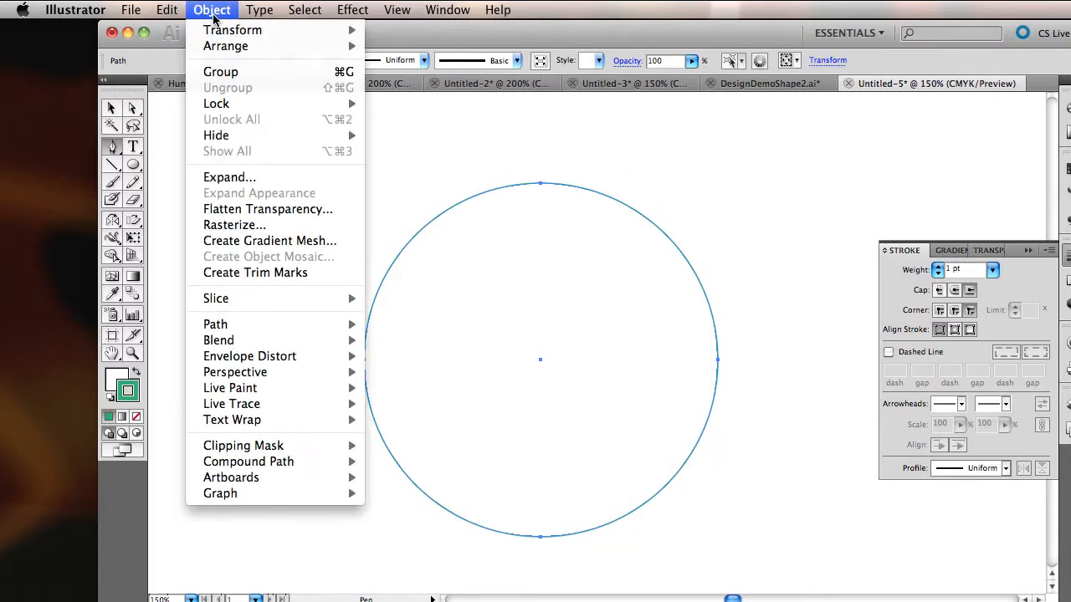
mouse_move(234, 107)
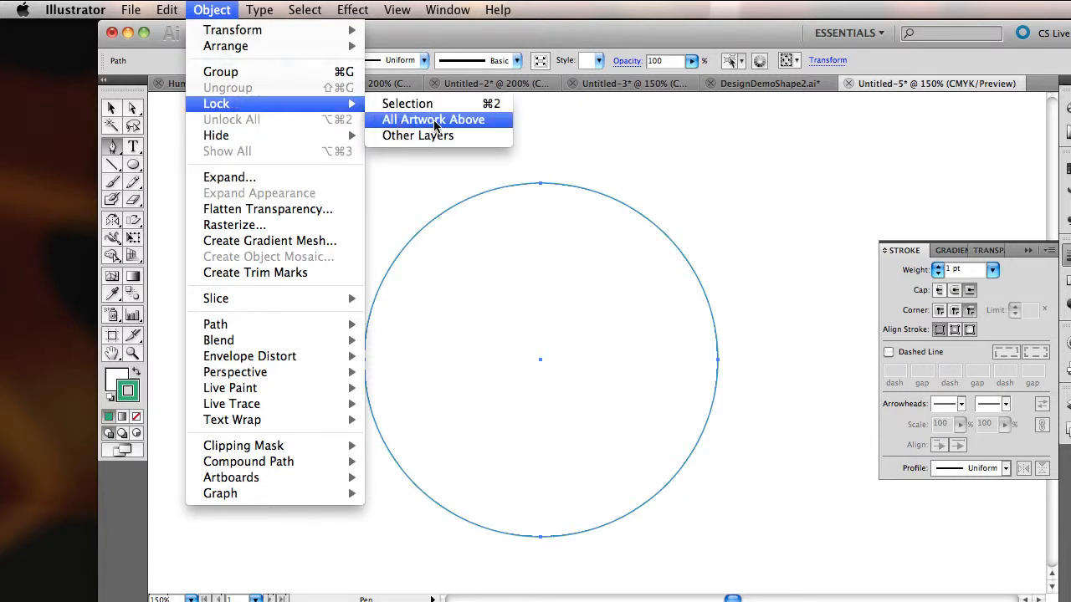
click(408, 104)
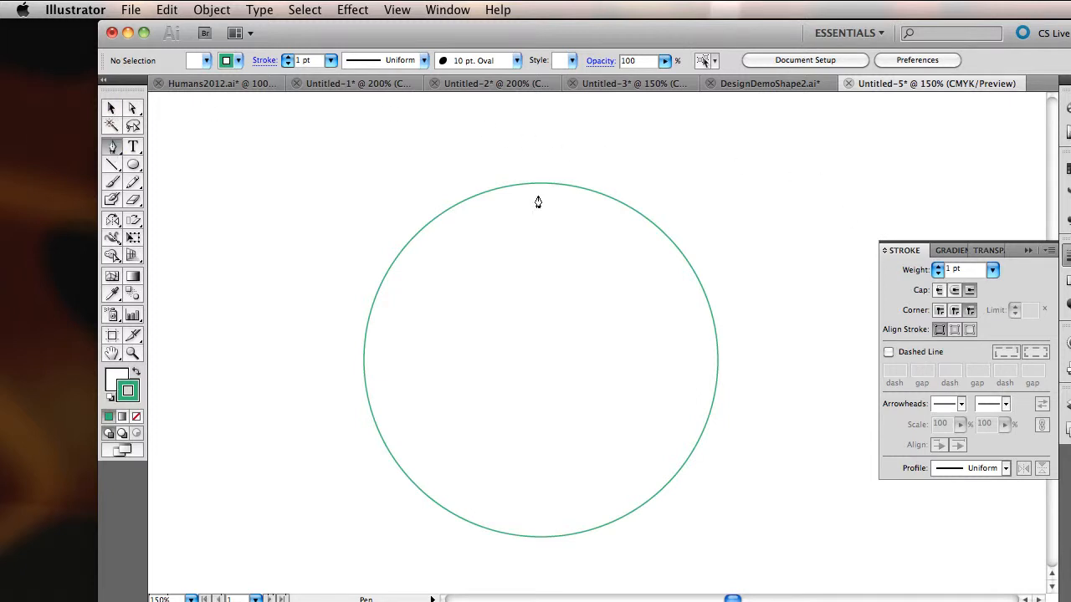
- Trace the locked circle with the Pen tool, placing smooth anchors at its top, left, bottom and right, and close the path
drag(549, 183, 511, 183)
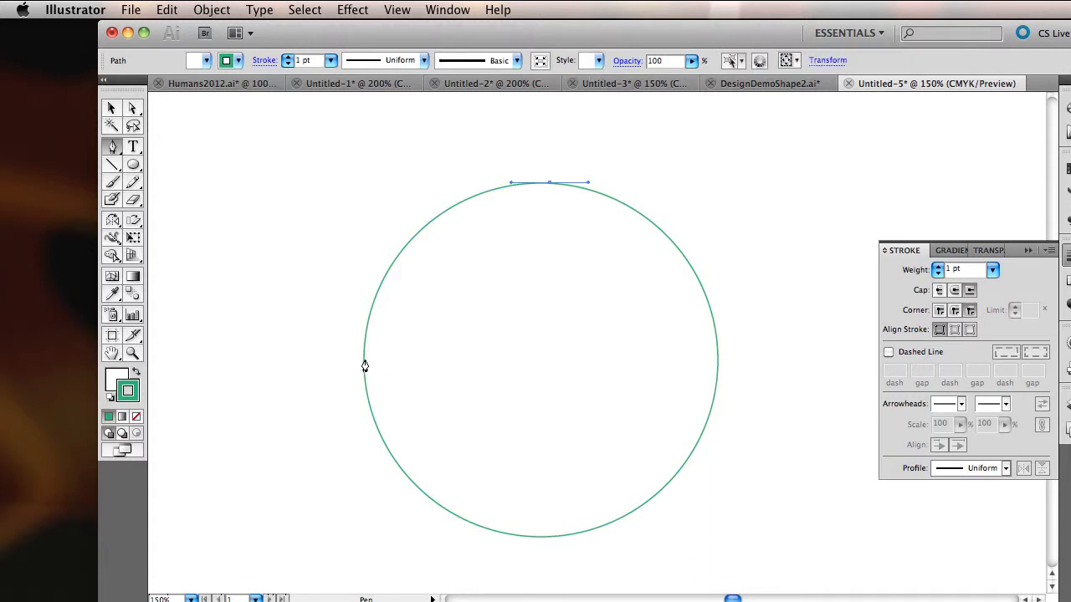
drag(364, 359, 365, 501)
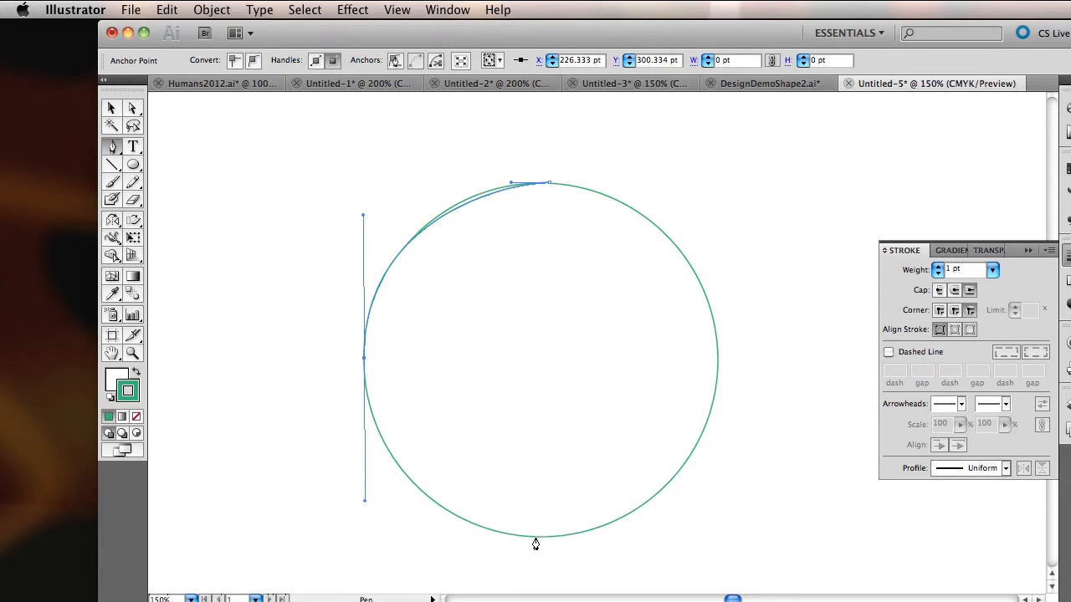
drag(535, 538, 578, 539)
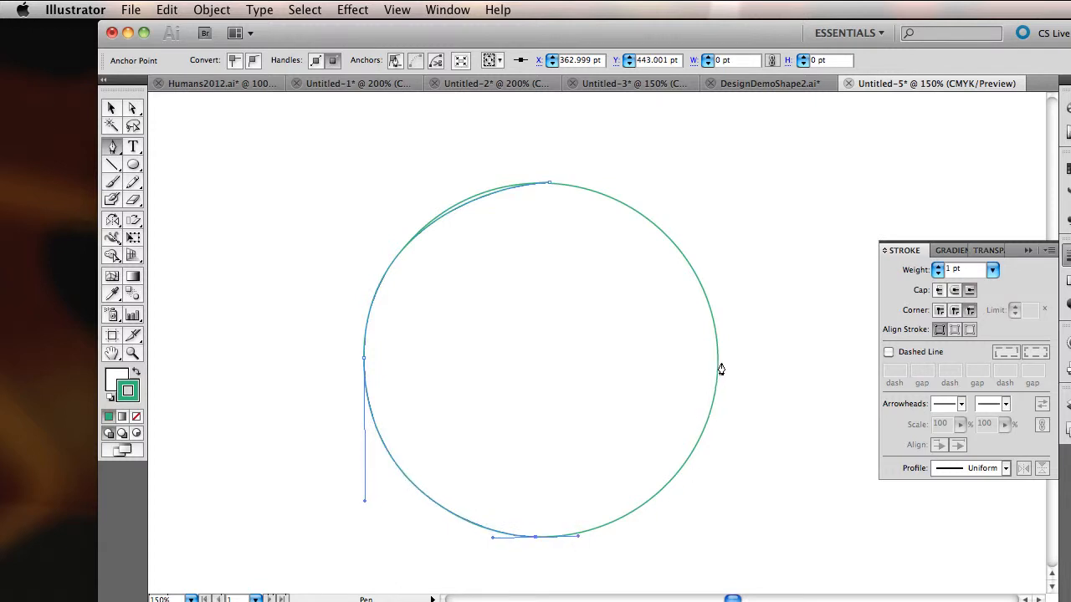
drag(720, 368, 718, 224)
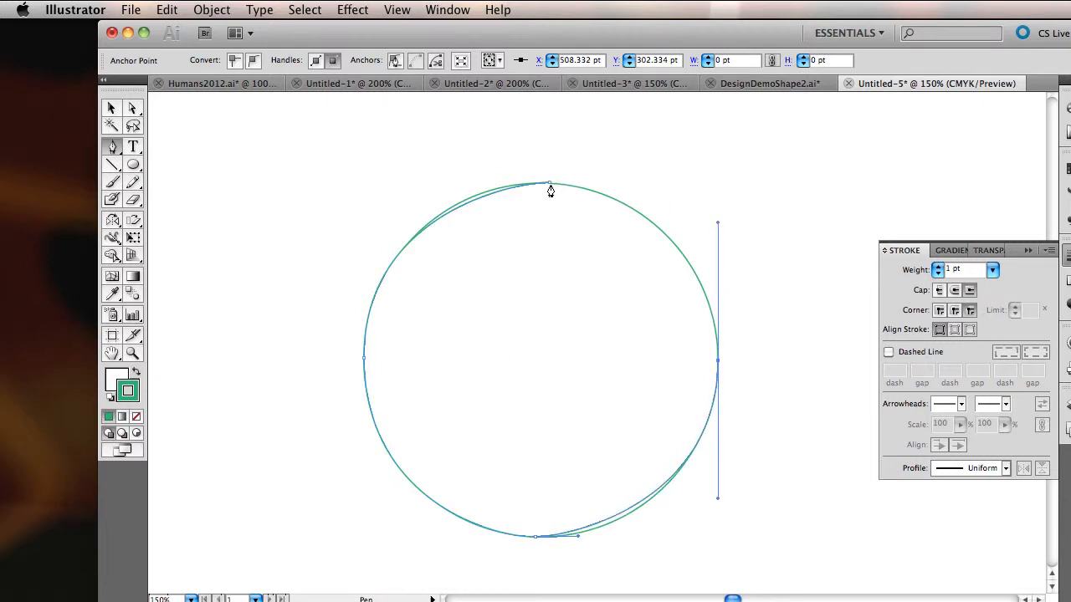
drag(549, 187, 550, 185)
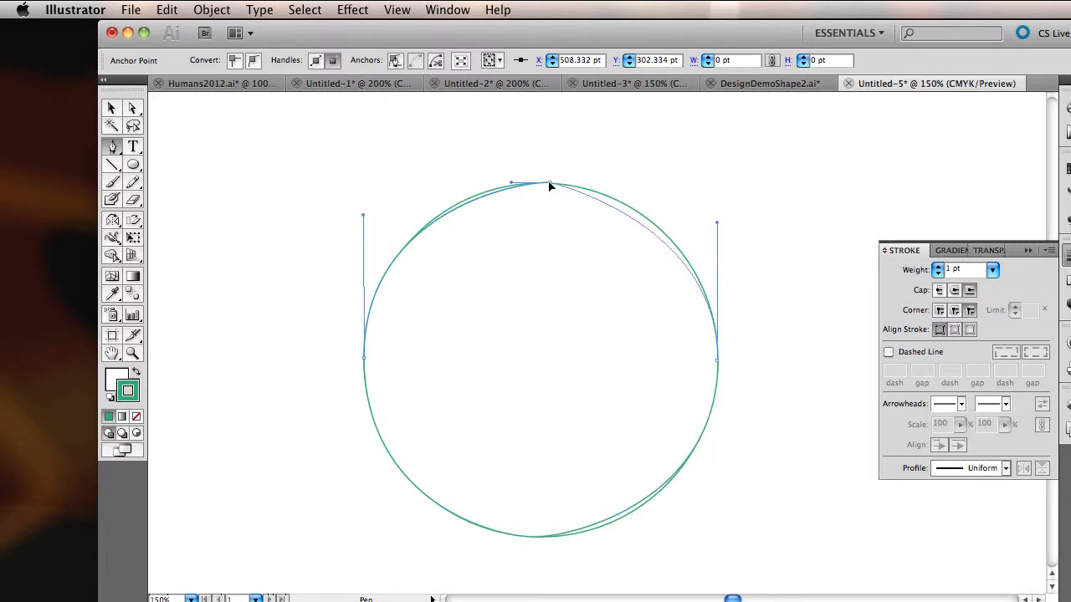
- Directly reshape the traced path's upper-left and lower-right curves and nudge its top anchor up to match the template circle, then deselect it
key(a)
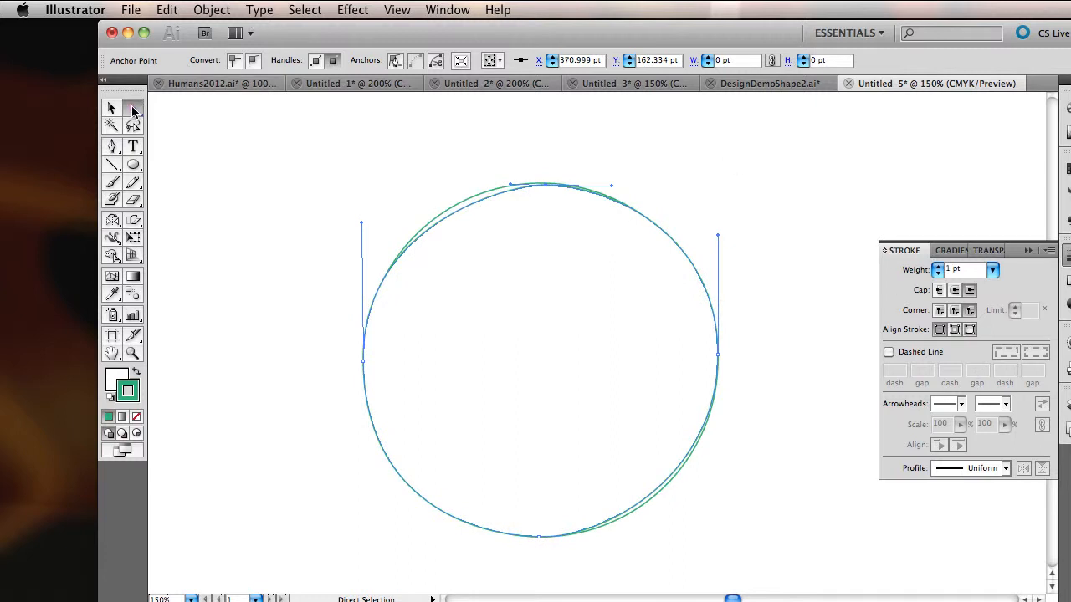
mouse_move(475, 215)
mouse_down()
mouse_move(477, 200)
mouse_move(456, 210)
mouse_up()
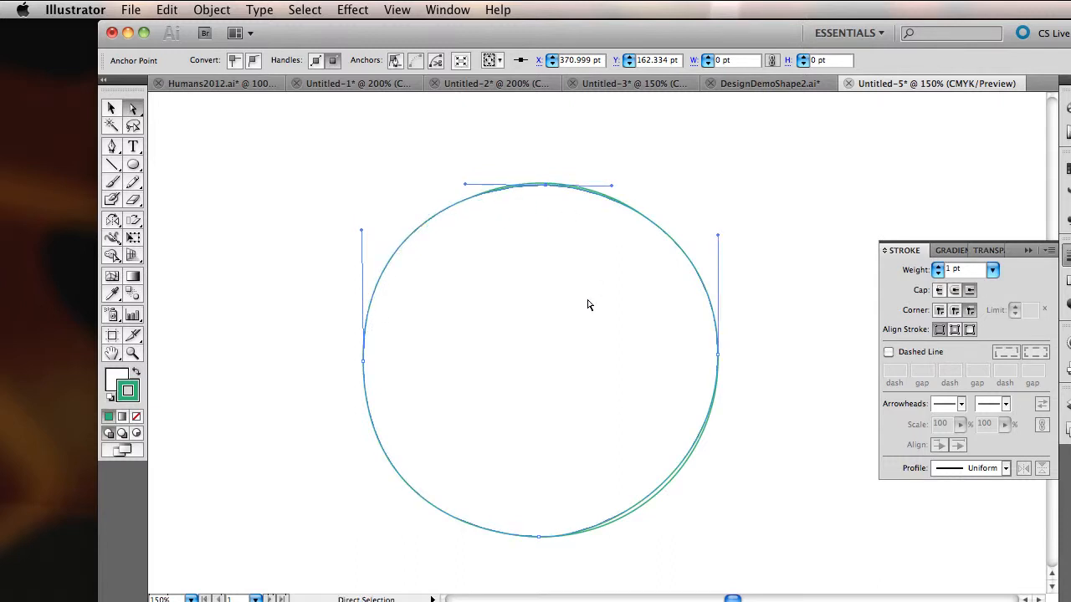
click(664, 489)
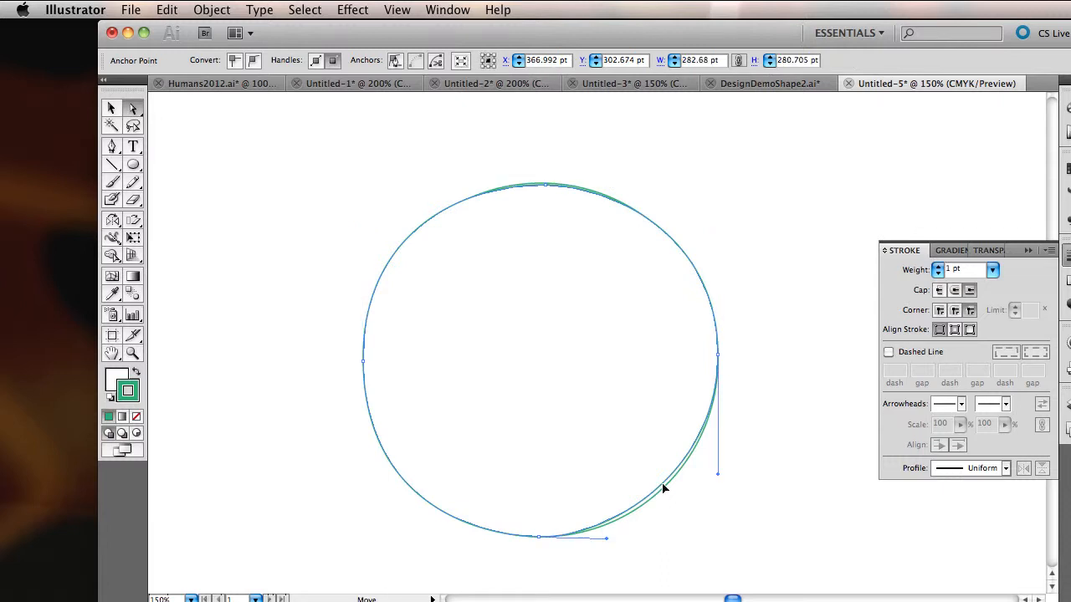
drag(664, 488, 662, 494)
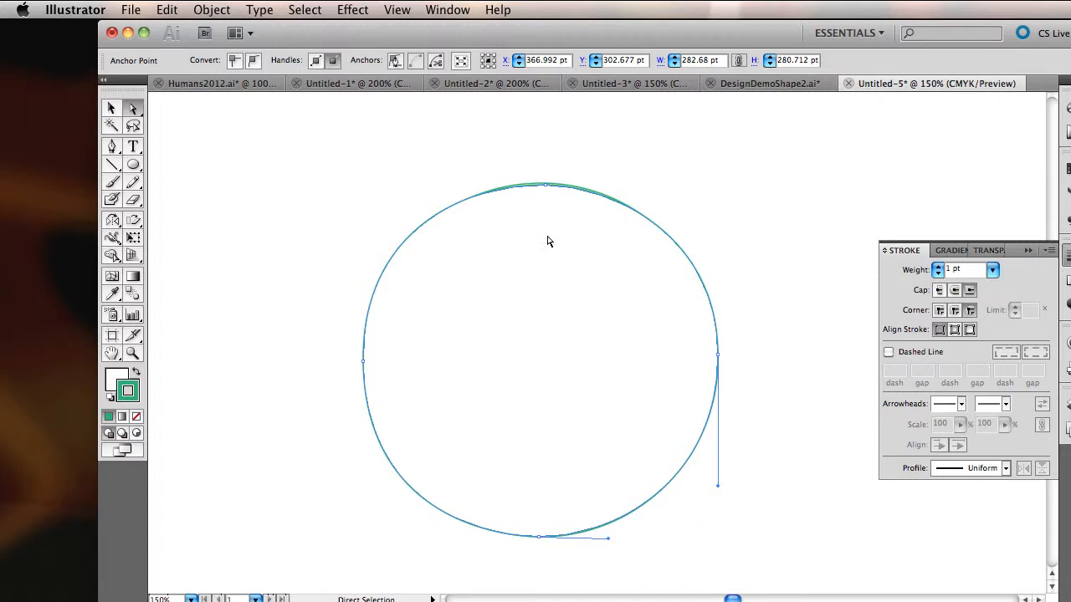
click(546, 189)
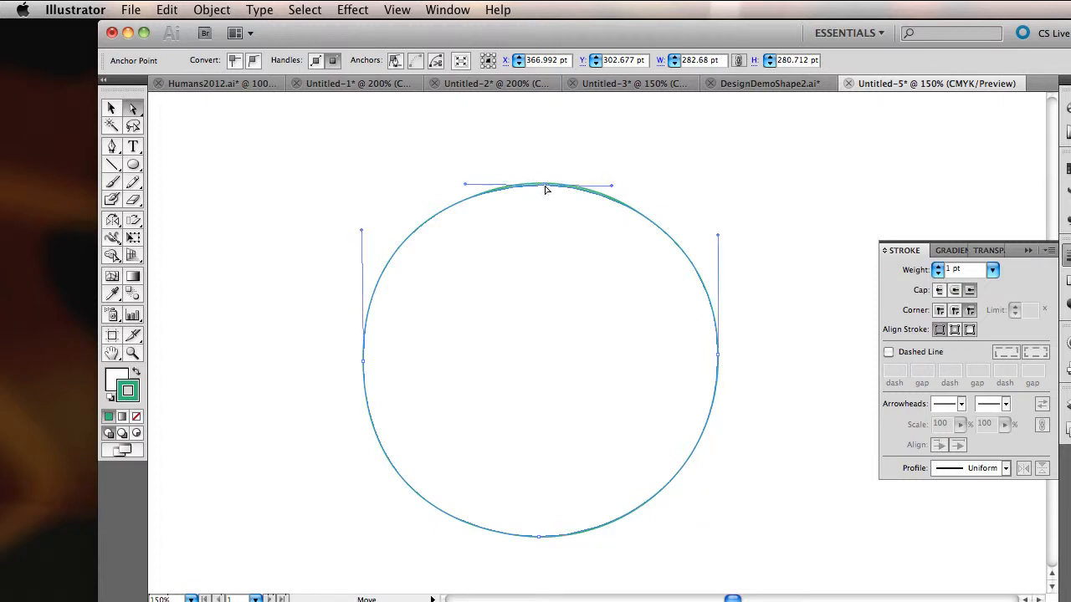
drag(547, 189, 547, 184)
click(583, 241)
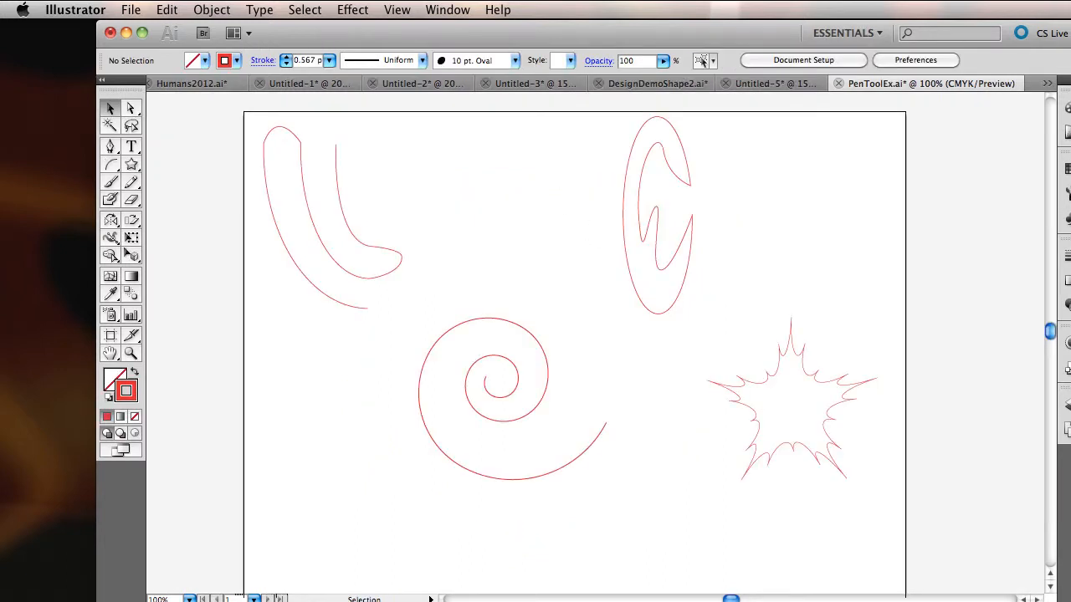
- In PenToolEx.ai, start a Pen path at the upper end of the hook shape's short inner line and add a smooth anchor above the bend
scroll(282, 198, down, 1)
key(p)
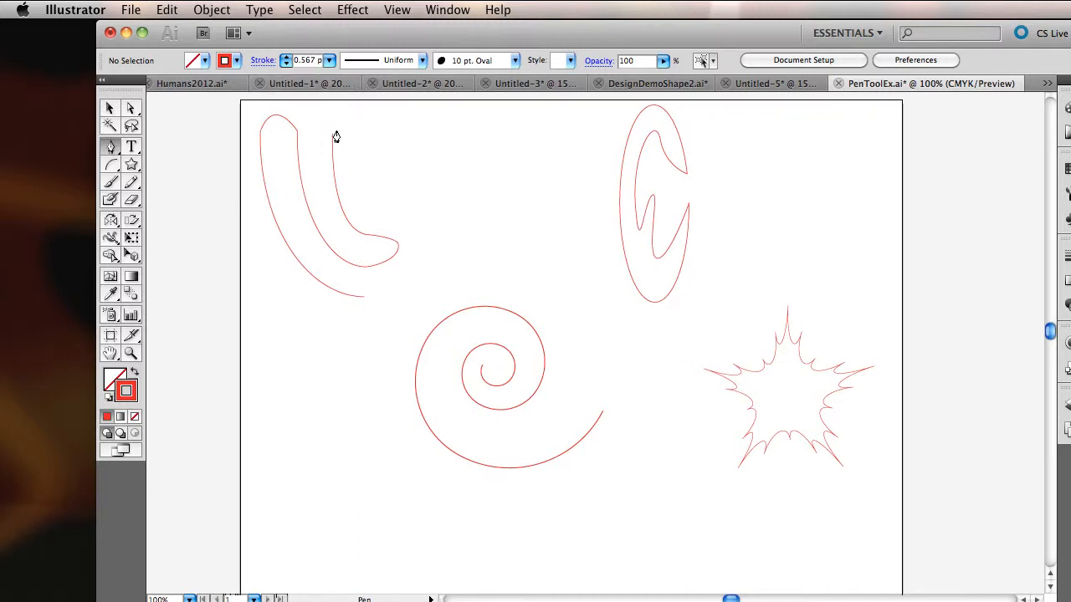
click(332, 134)
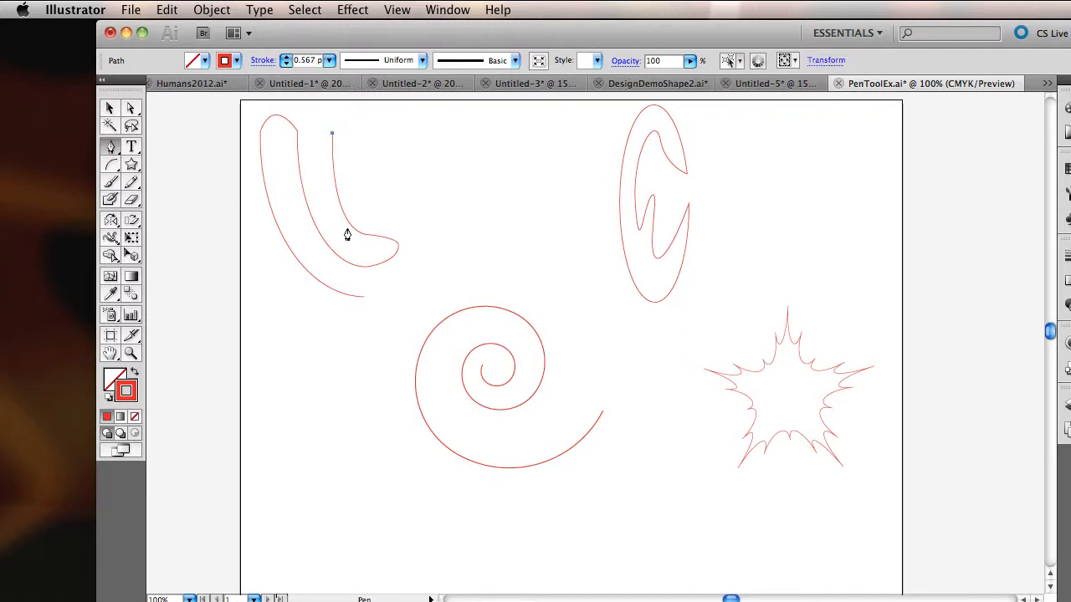
click(343, 215)
drag(343, 216, 352, 225)
- Continue the Pen path around the hook's bend and rounded tip, with smooth anchors at the bend, the tip and the underside
key(ctrl+space)
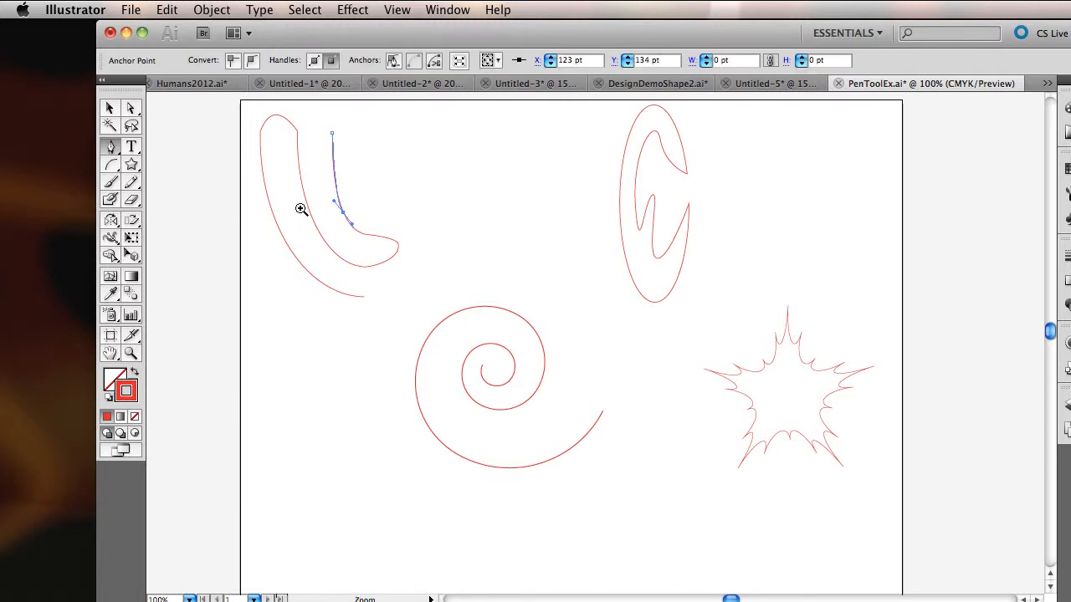
click(307, 205)
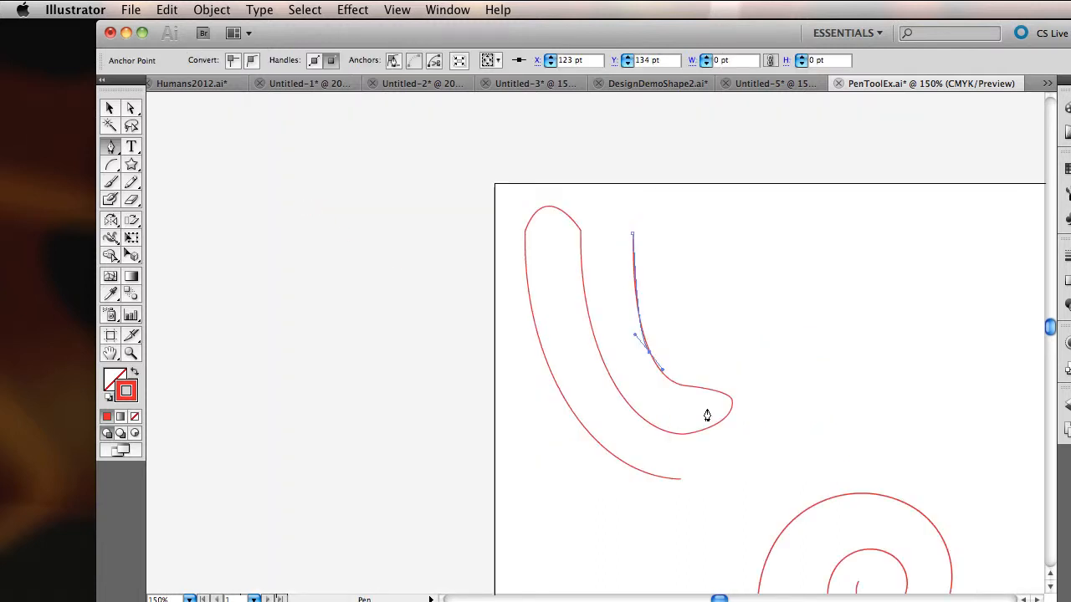
click(614, 363)
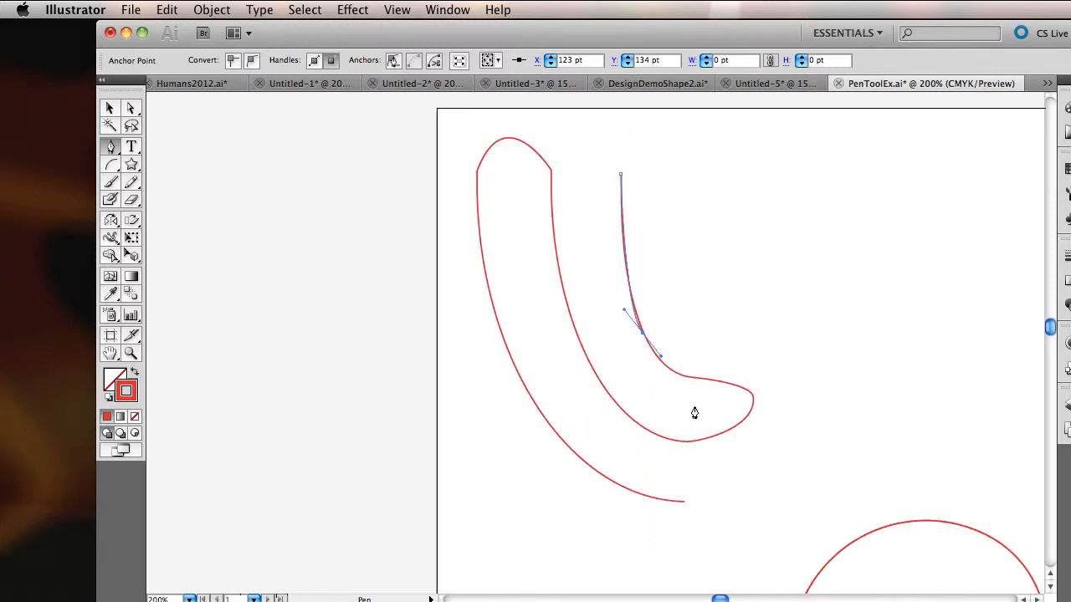
drag(686, 377, 710, 379)
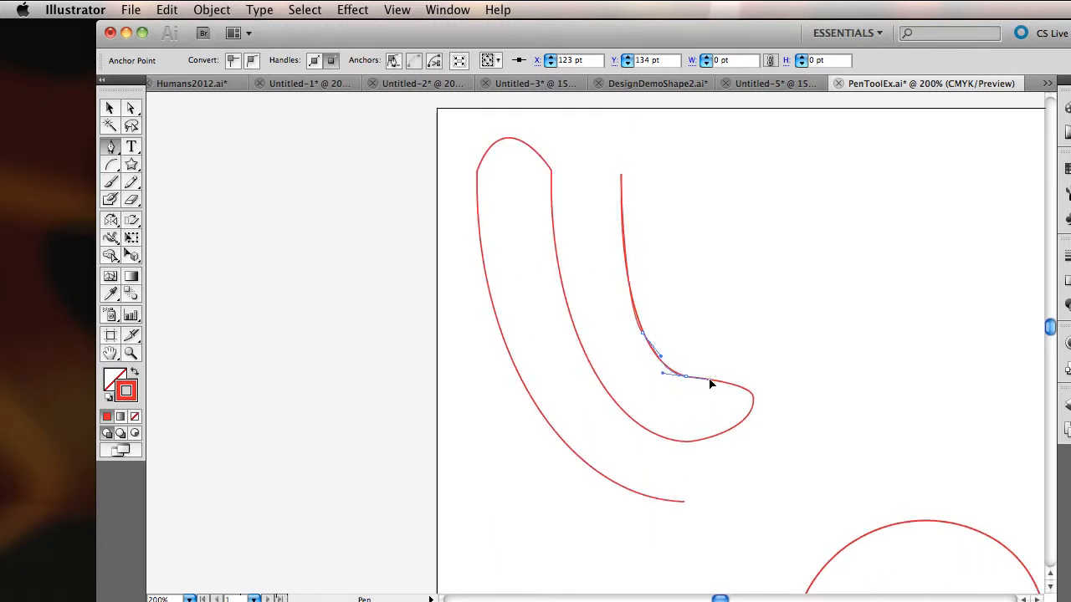
click(752, 406)
click(682, 442)
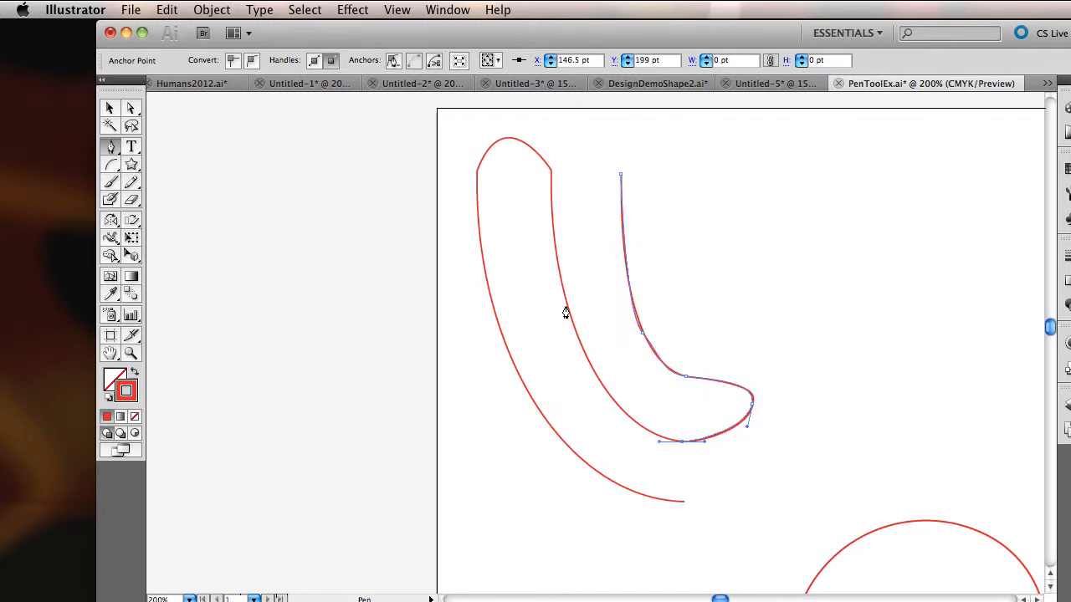
- Trace up the hook's middle curve, place a corner point, and continue over the rounded top and down the outer curve to its open end
drag(563, 298, 542, 198)
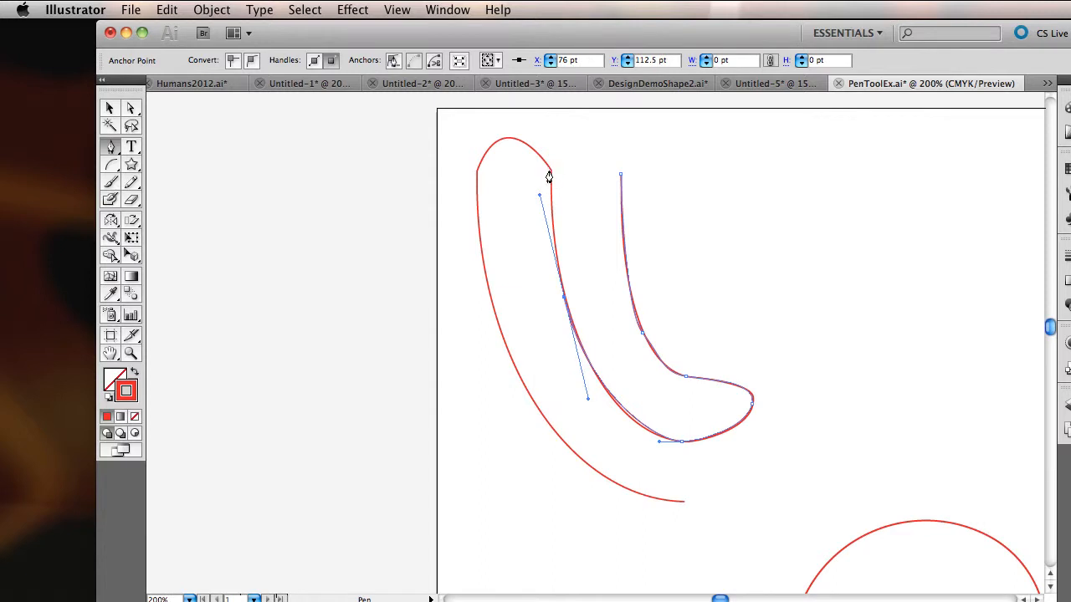
click(551, 174)
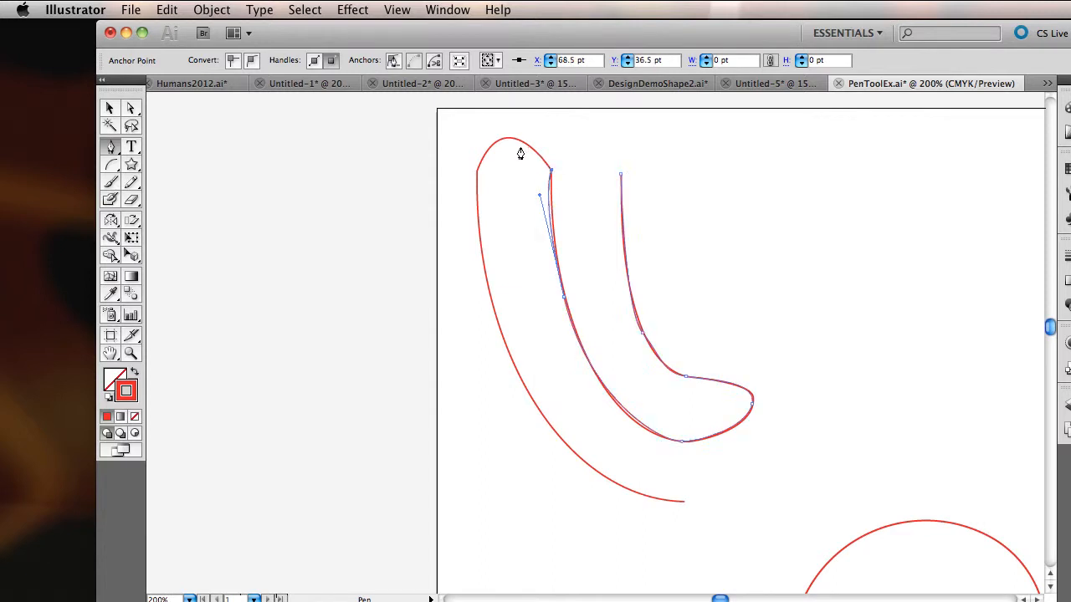
drag(509, 138, 483, 147)
mouse_move(477, 197)
mouse_down()
mouse_move(480, 222)
mouse_move(475, 212)
mouse_up()
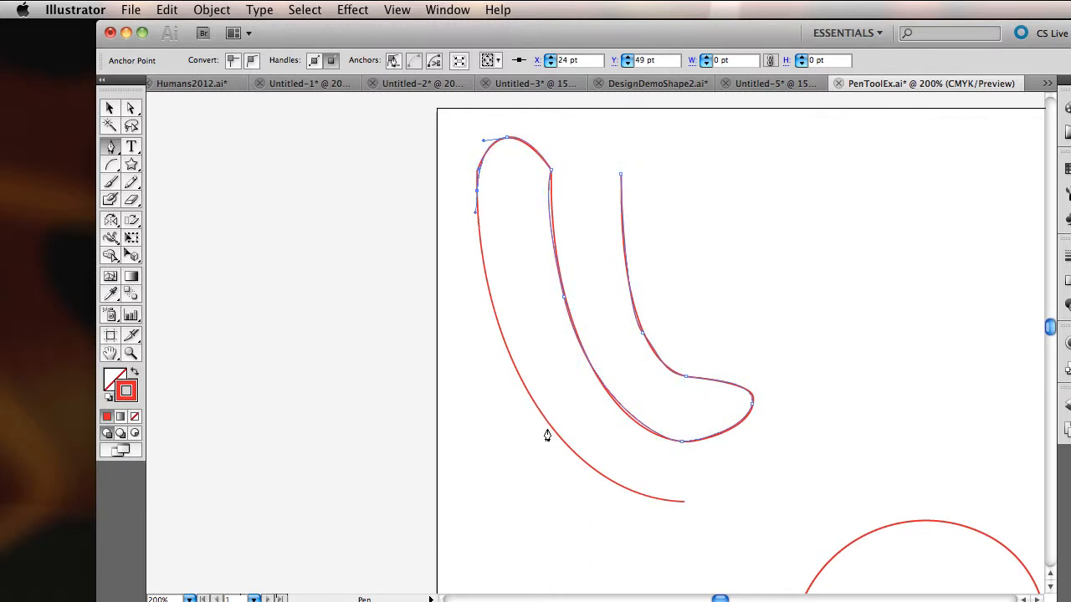
drag(547, 421, 602, 489)
drag(683, 503, 727, 503)
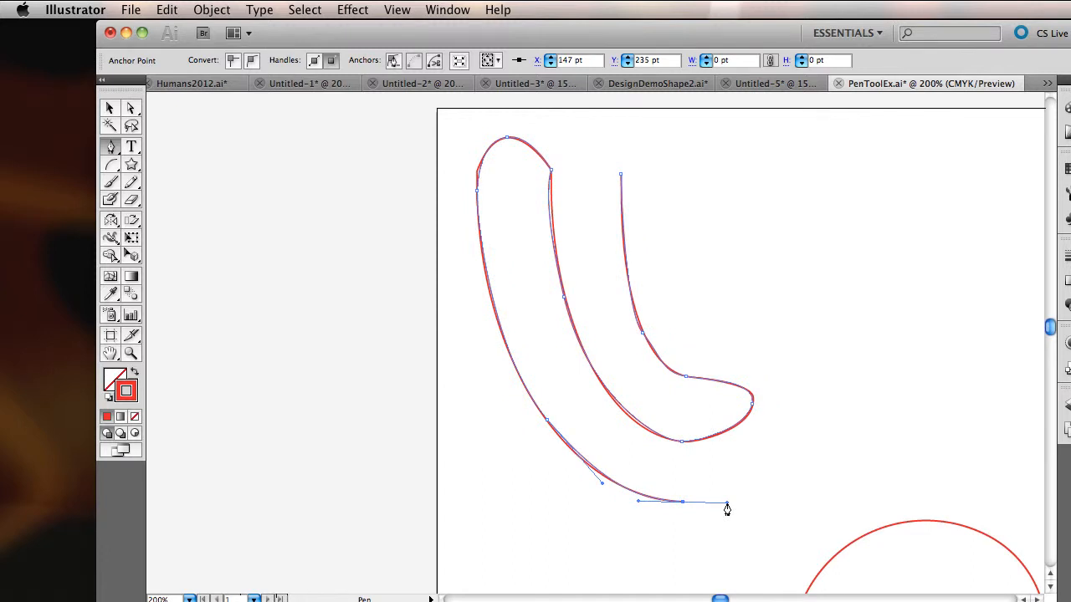
- Refine the traced middle curve by moving its midway anchor up and adjusting the direction handles there and on the underside anchor
click(131, 108)
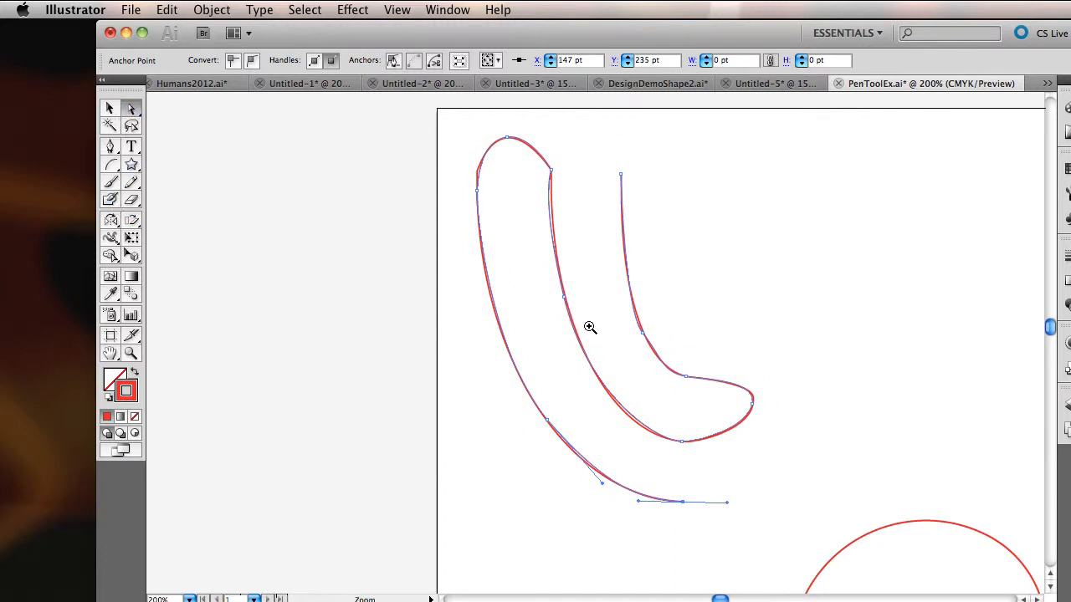
super+click(589, 328)
scroll(646, 354, up, 1)
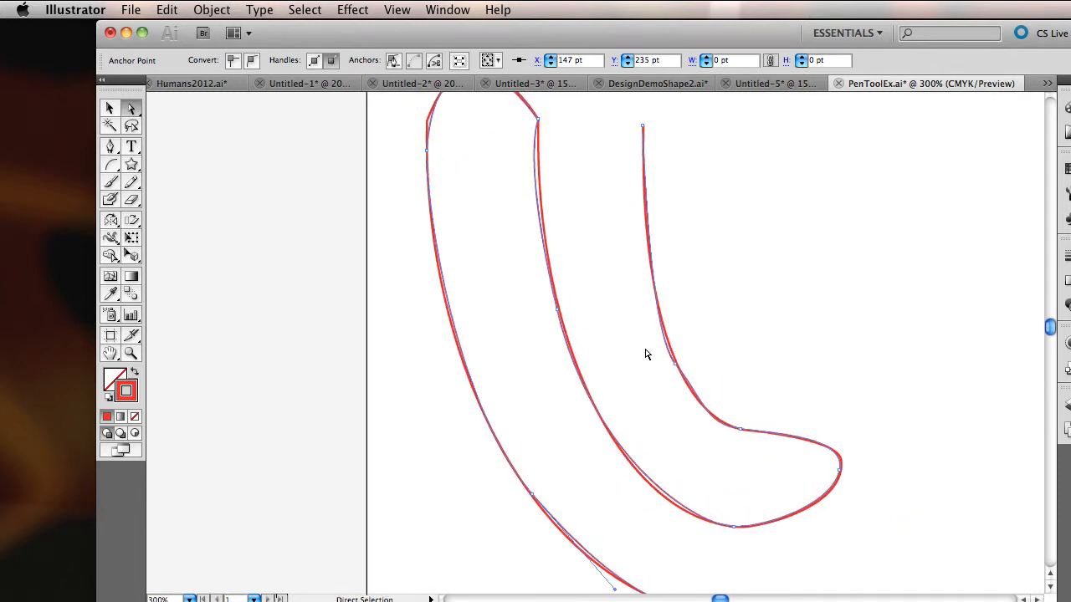
scroll(646, 355, up, 1)
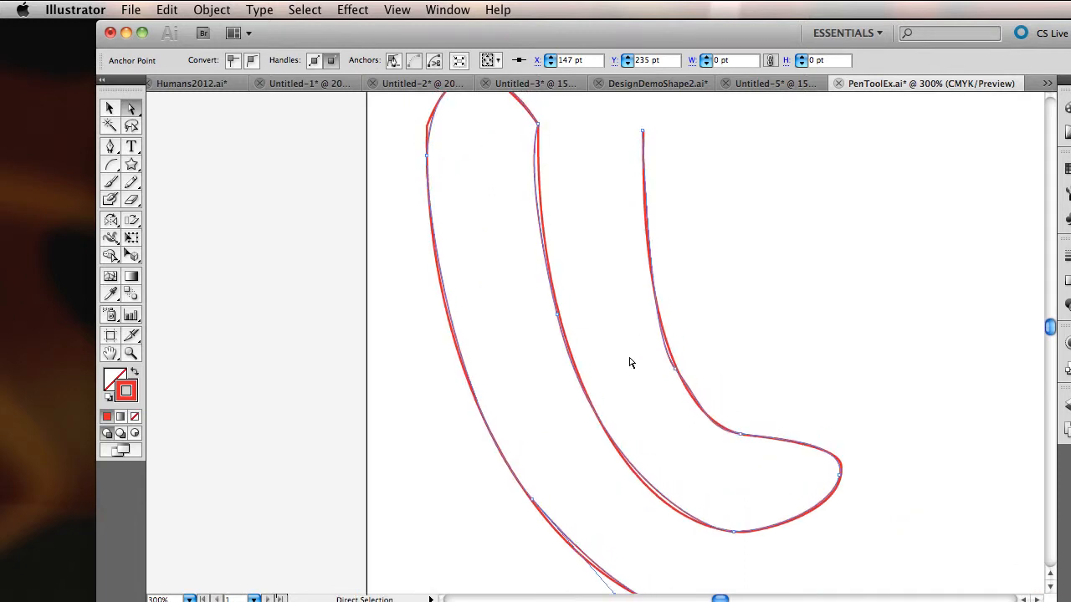
click(557, 318)
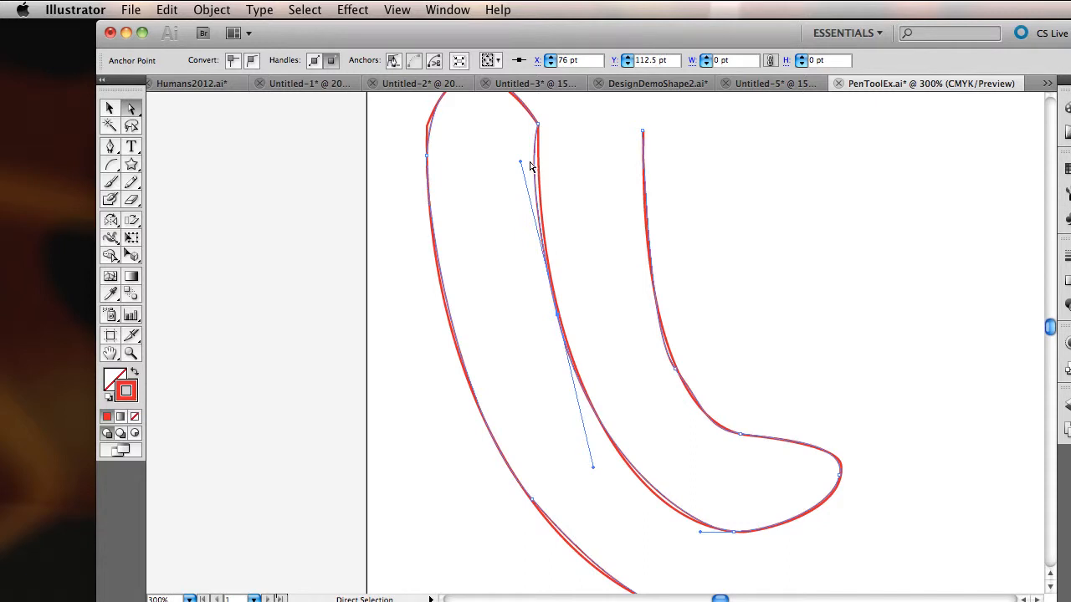
drag(521, 167, 532, 186)
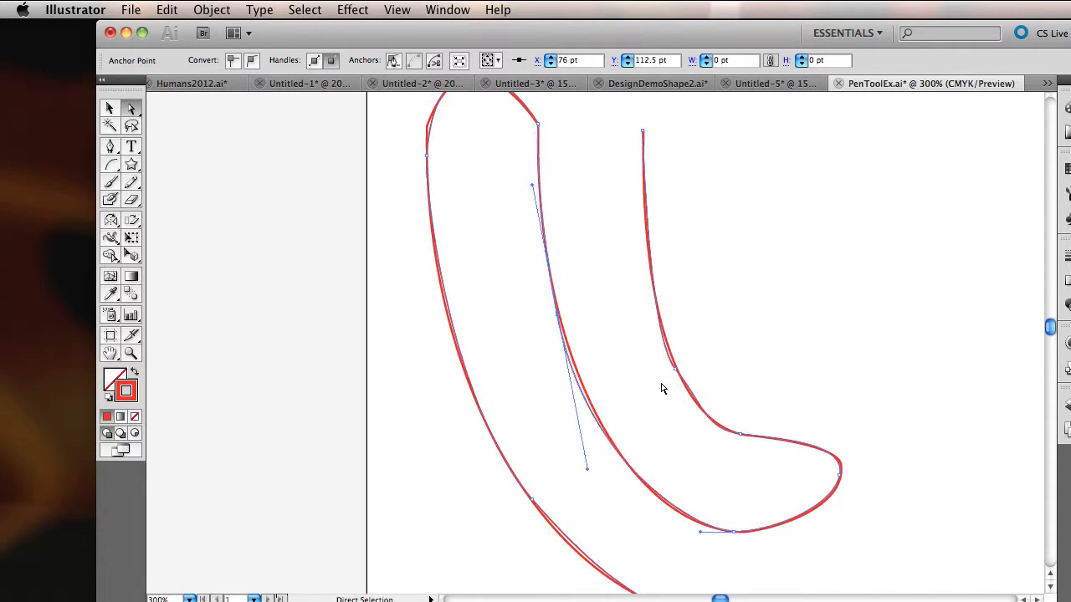
drag(587, 471, 580, 439)
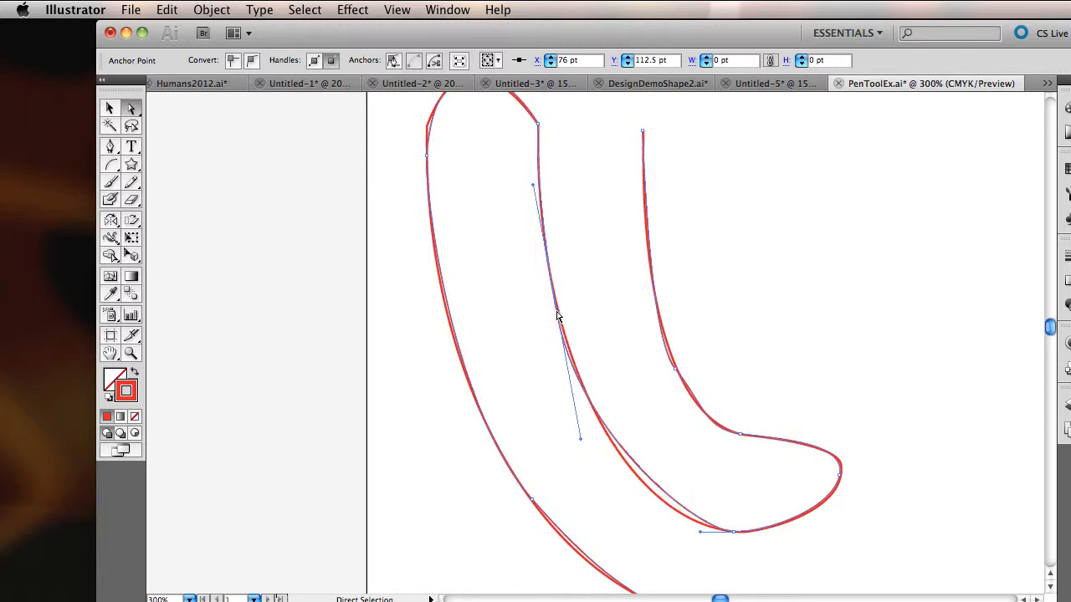
drag(559, 321, 556, 305)
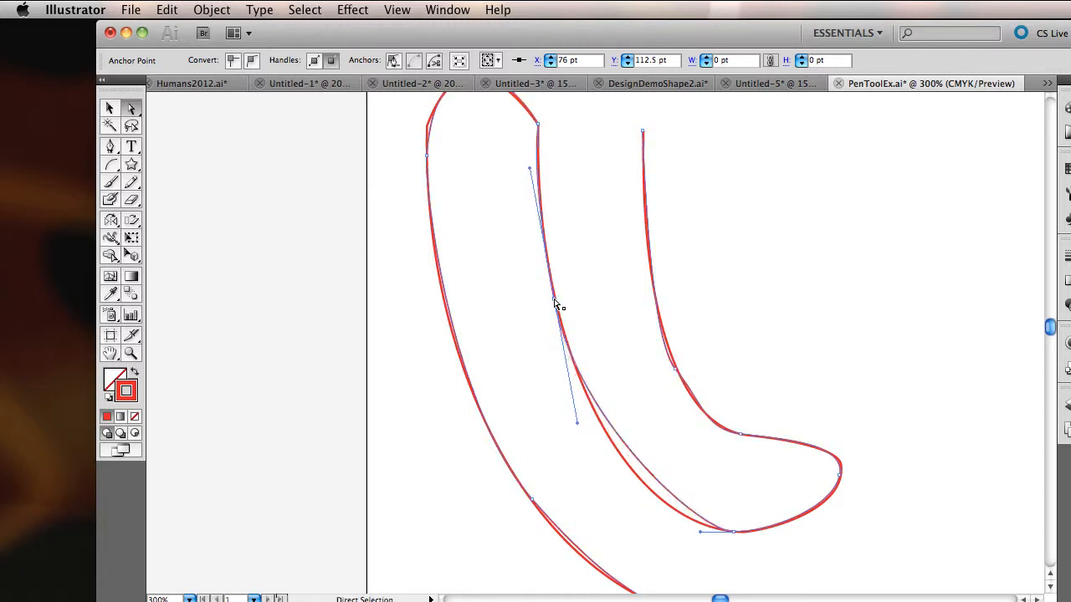
drag(699, 538, 670, 537)
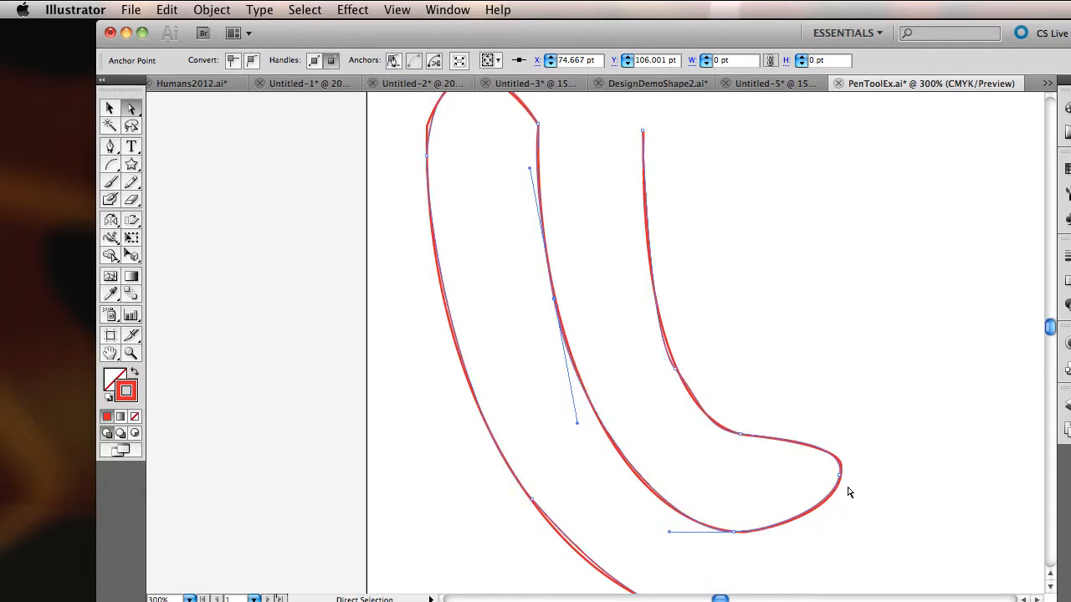
- Nudge the anchor at the hook's tip outward and lengthen the upper handle above the bend, shortening the bend anchor's handle to fit the template
drag(841, 476, 843, 480)
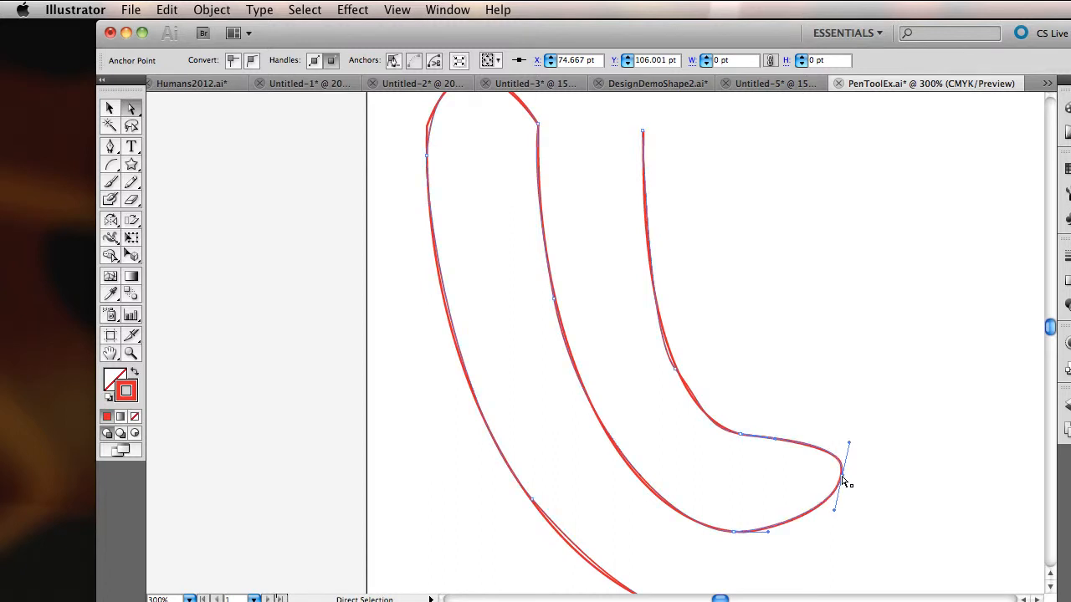
click(676, 369)
drag(648, 339, 649, 324)
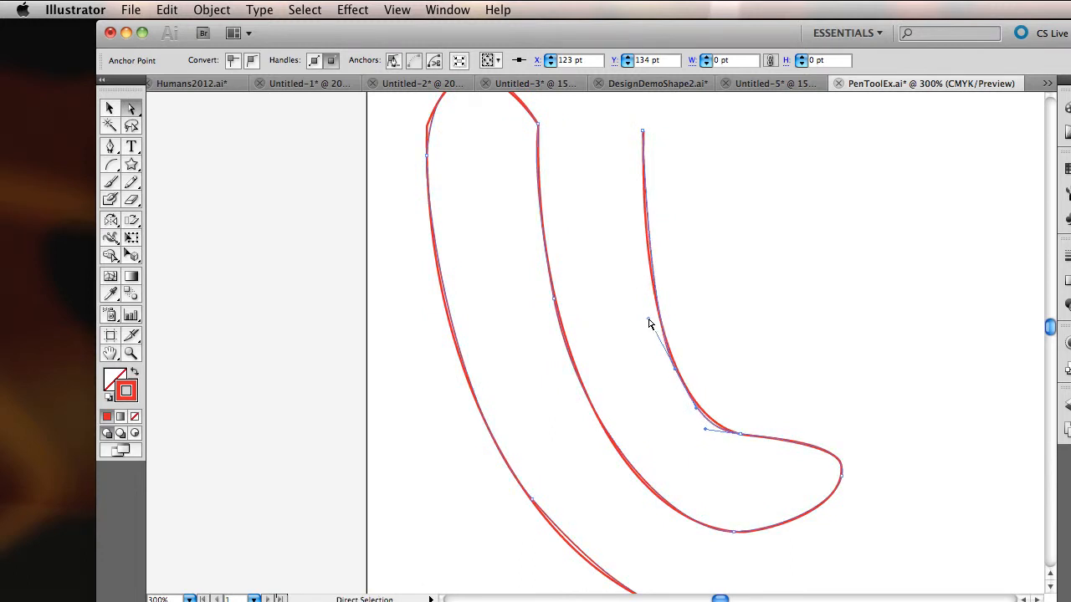
click(711, 430)
click(715, 434)
drag(648, 322, 640, 284)
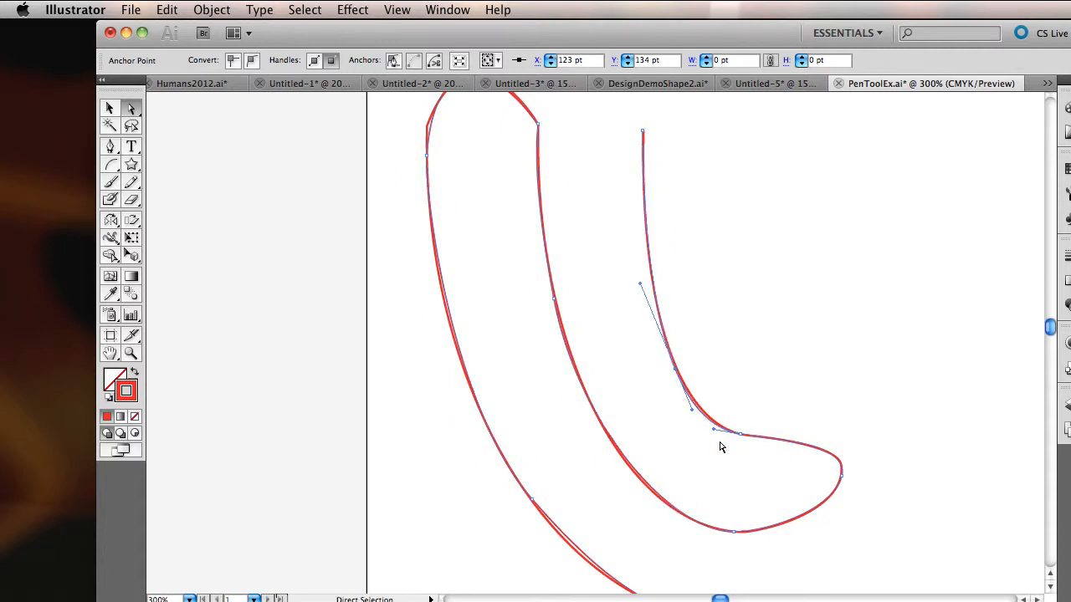
drag(714, 430, 720, 430)
- Refine the hook's outer curve by shortening the lower anchor's bottom handle, lengthening its top handle and adjusting the upper anchor's lower handle to fit the template
scroll(701, 459, down, 5)
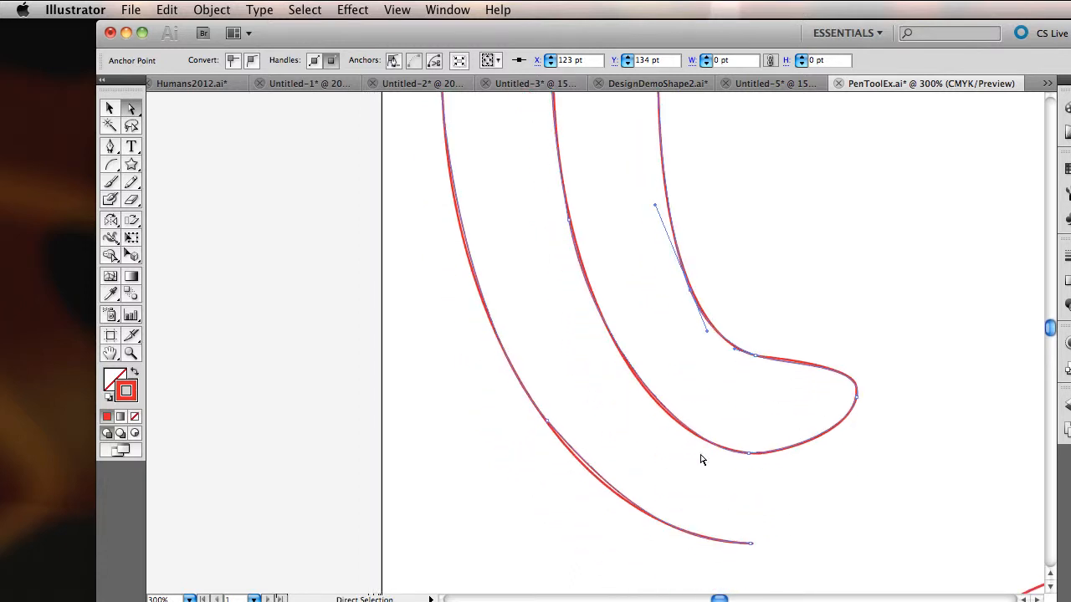
click(543, 422)
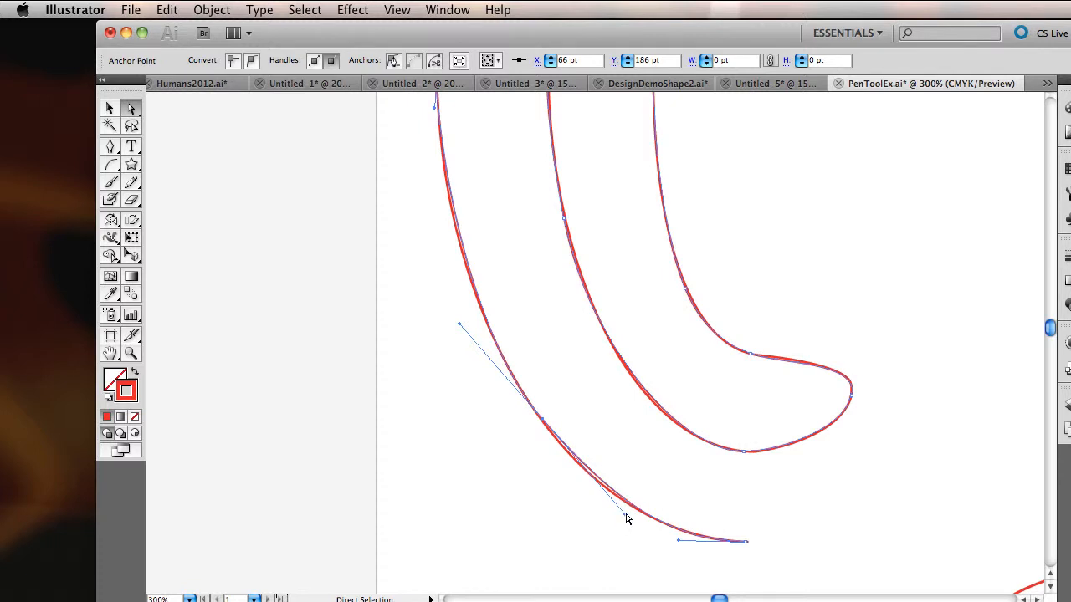
drag(626, 519, 611, 512)
scroll(568, 342, up, 3)
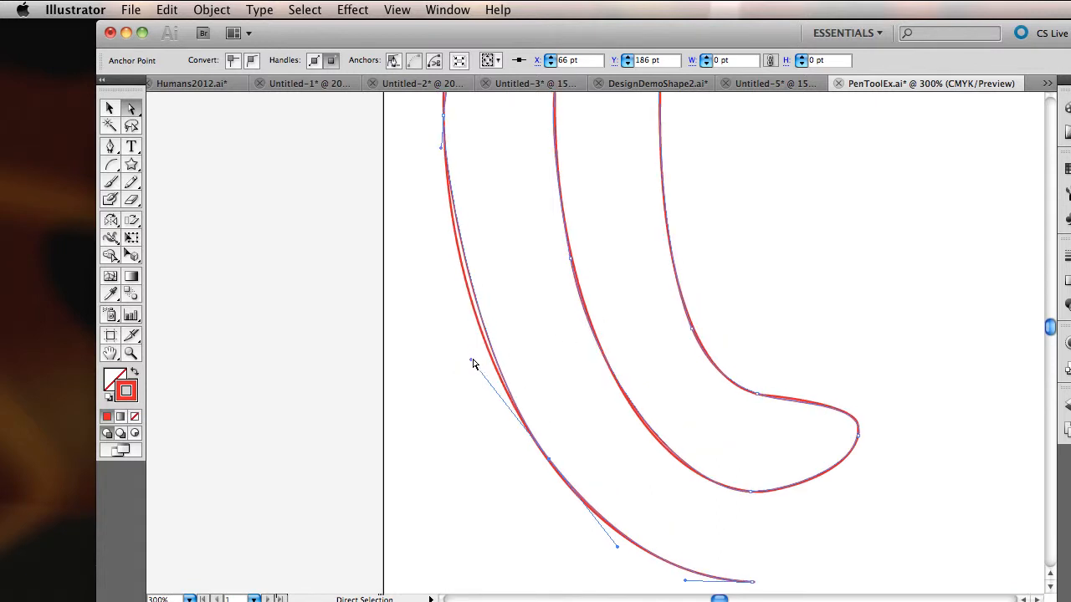
drag(472, 363, 459, 352)
scroll(556, 253, up, 10)
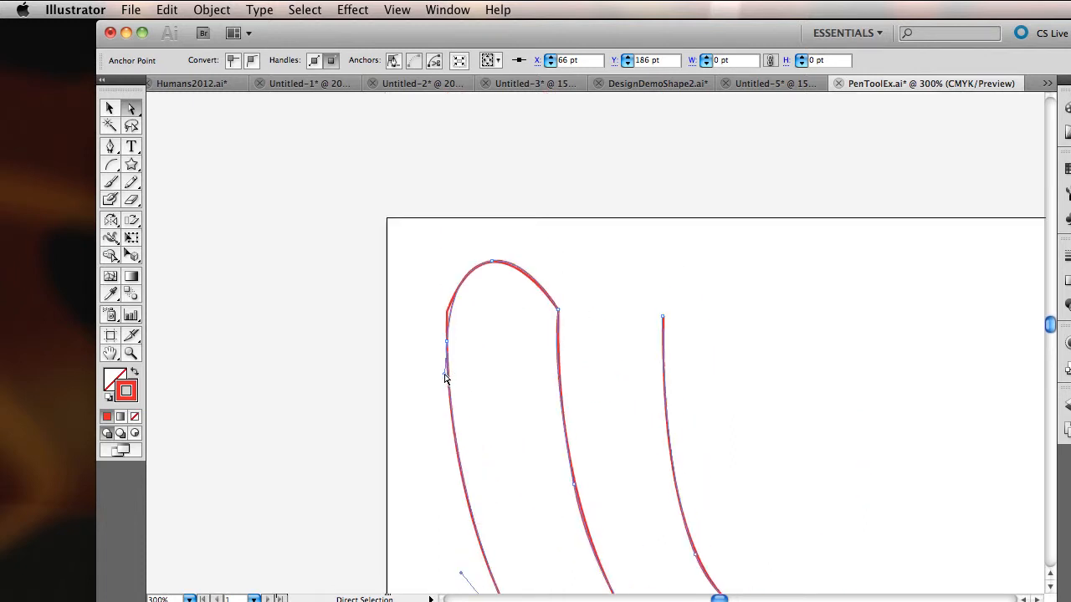
drag(445, 375, 449, 382)
scroll(547, 401, down, 5)
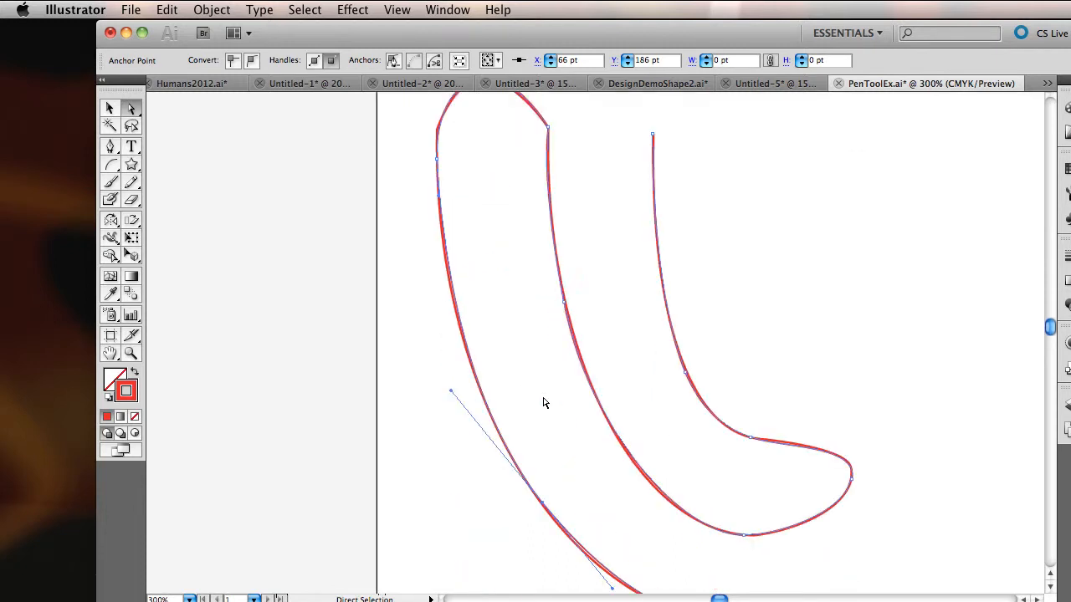
- Switch to the Selection tool and select the whole traced hook path
scroll(544, 404, down, 1)
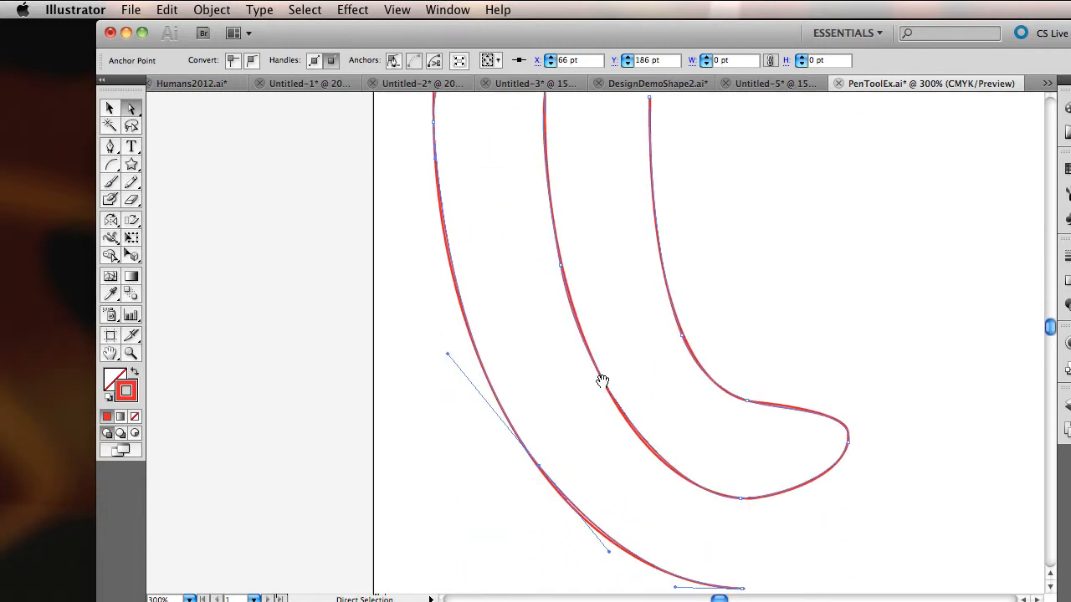
key(super+minus)
key(super+minus)
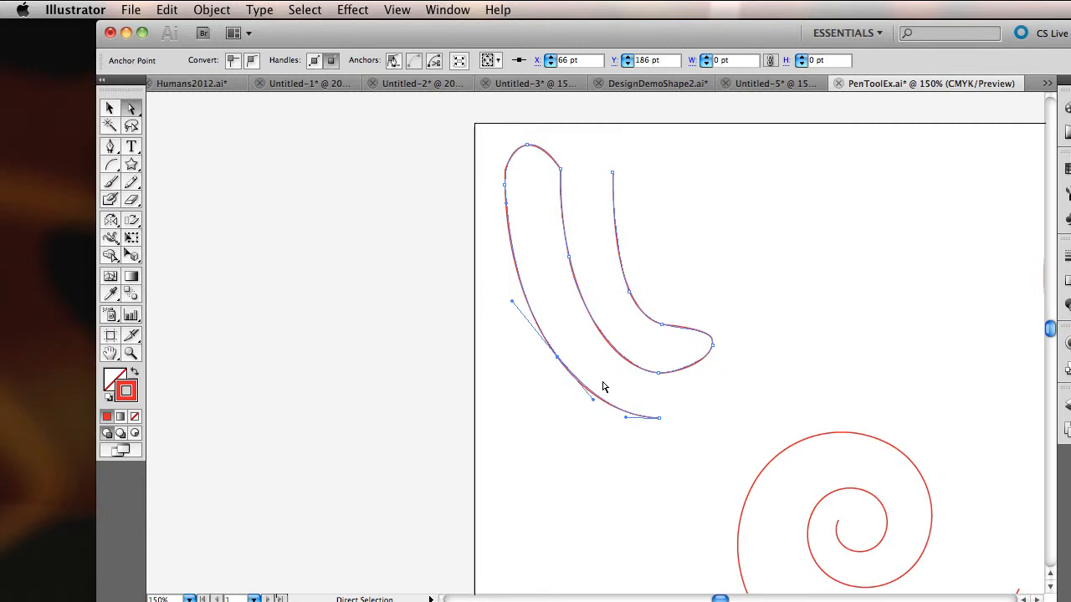
click(109, 109)
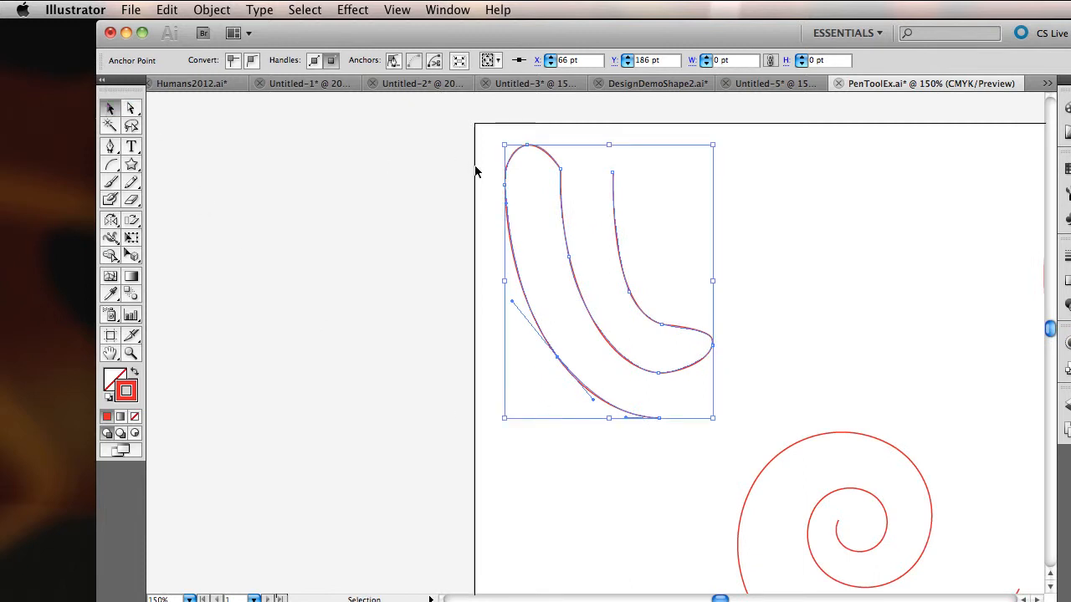
click(558, 193)
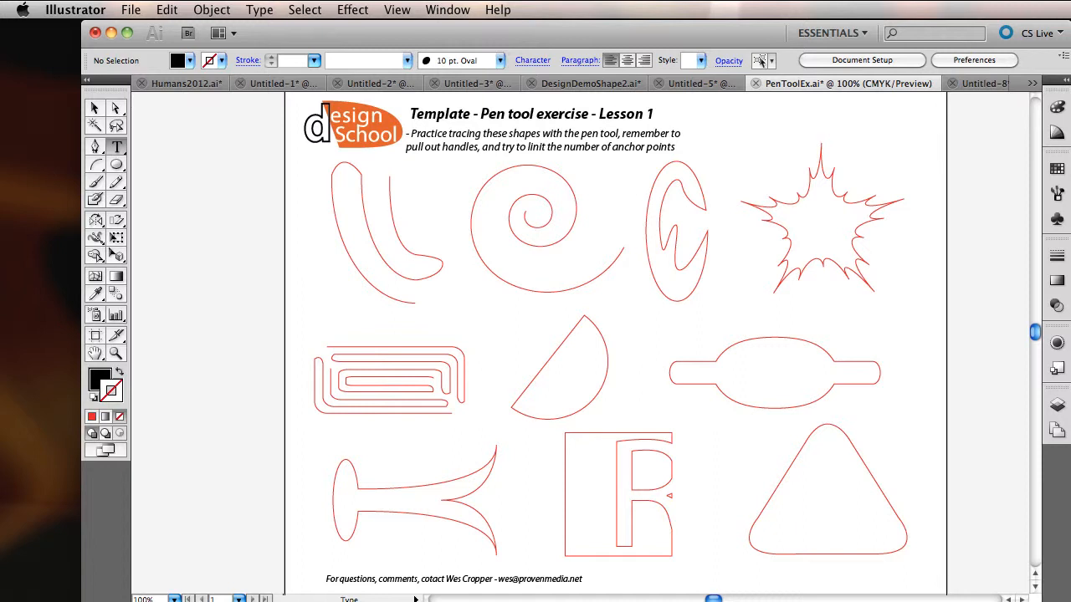
- Switch to the Untitled-2 document and add the bullets "Change stroke weight", "Add end caps, dashes, arrowheads", "Edit with the direct select tool" and "Practicing with templates"
click(989, 84)
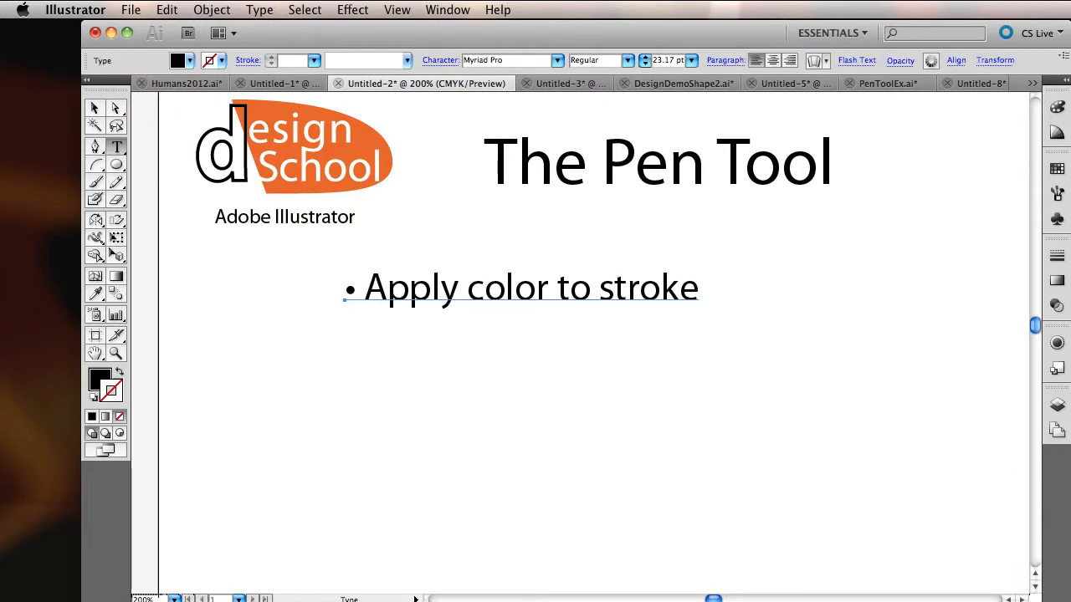
text(Change stroke weight)
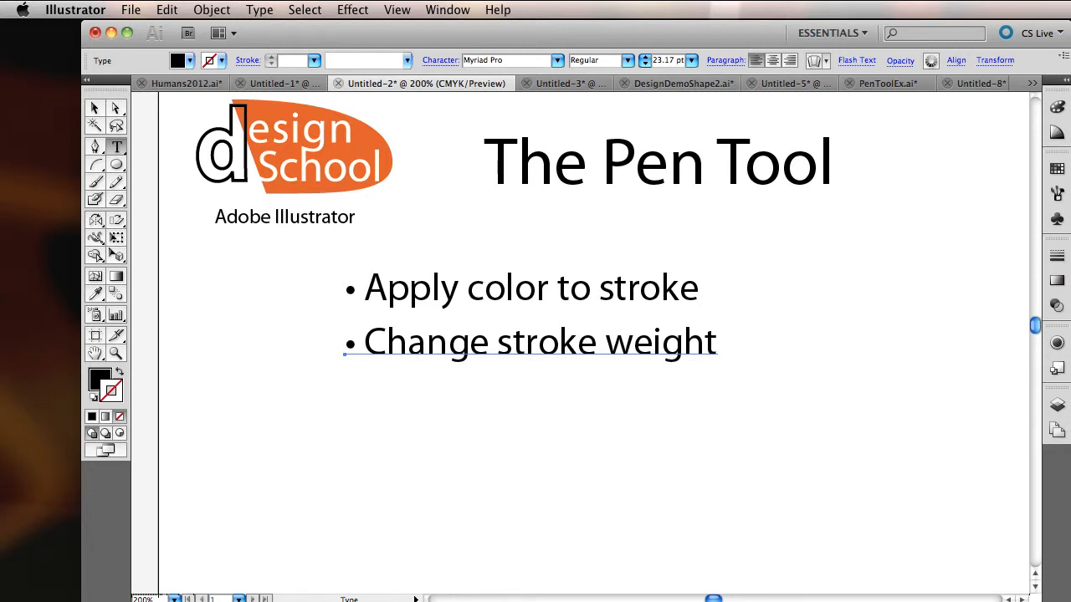
text(• Add end caps, dashes, arrowheads)
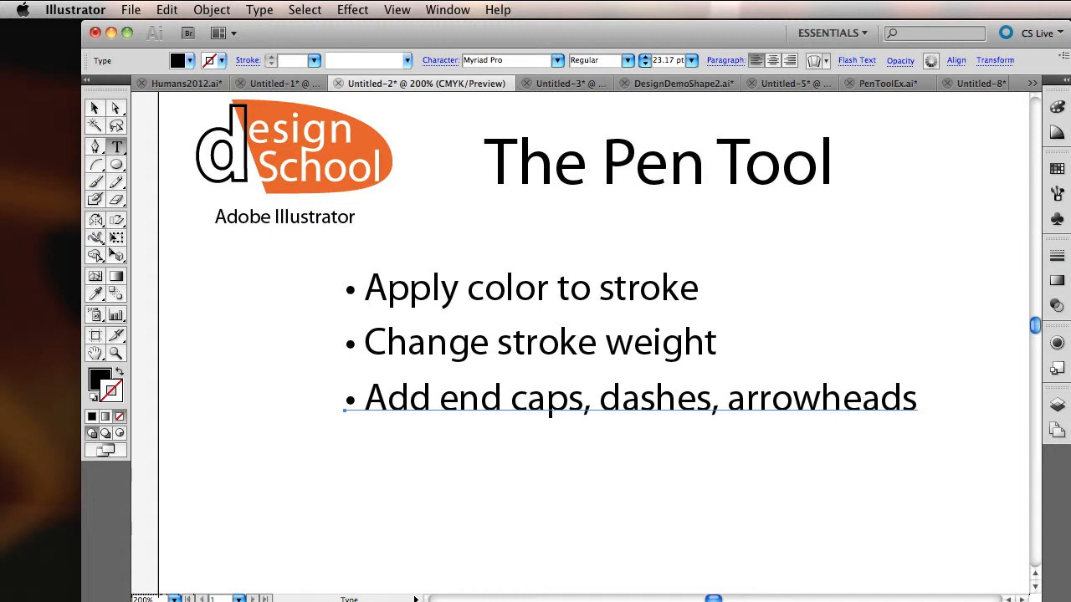
text(• Edit with the direct select tool)
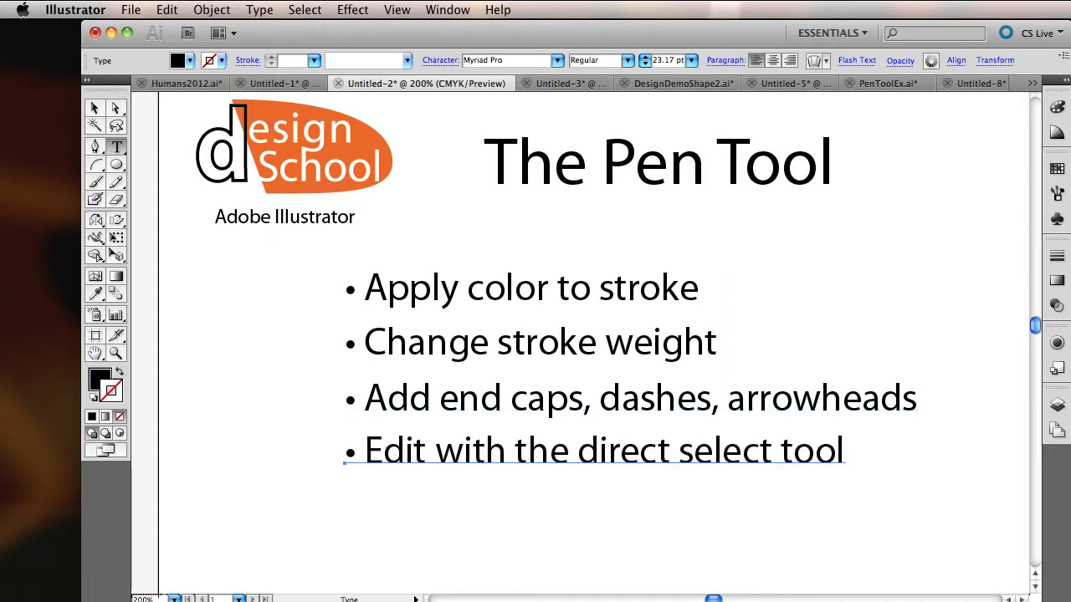
text(• Practicing with templates)
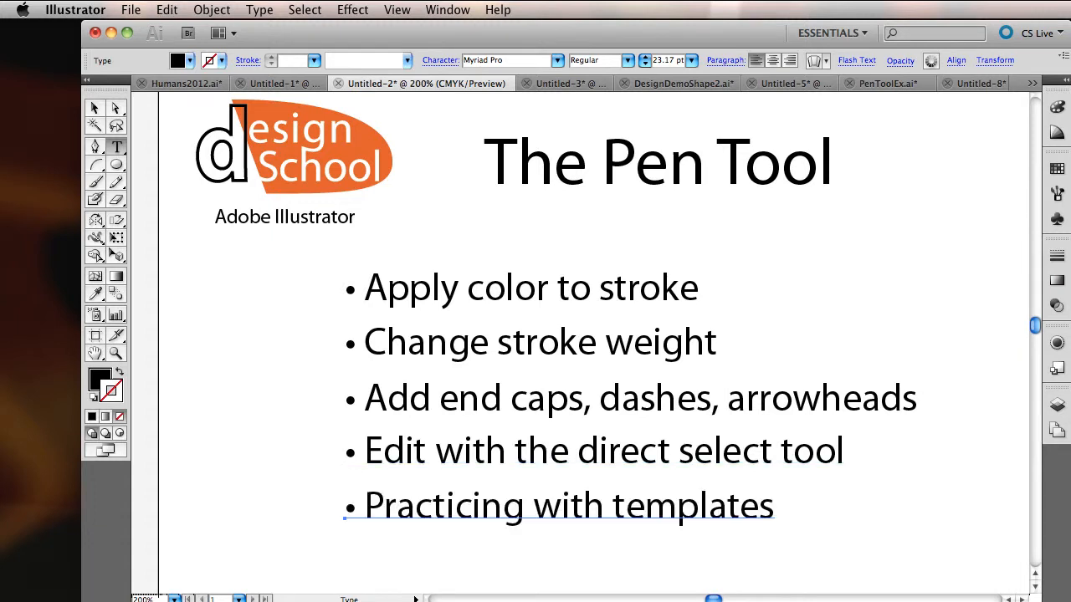